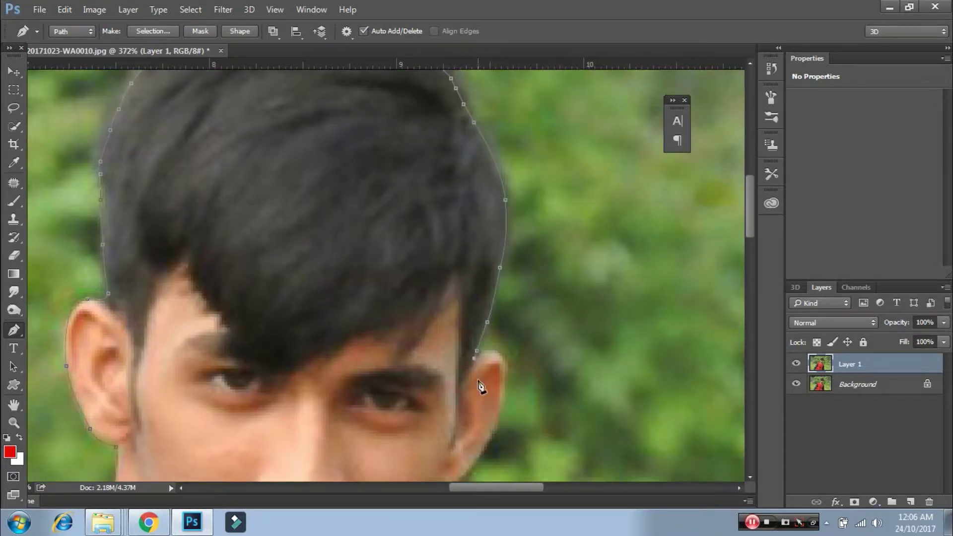
Step: Pan the view down from the man's hair toward his chin while tracing his outline
drag(481, 387, 378, 254)
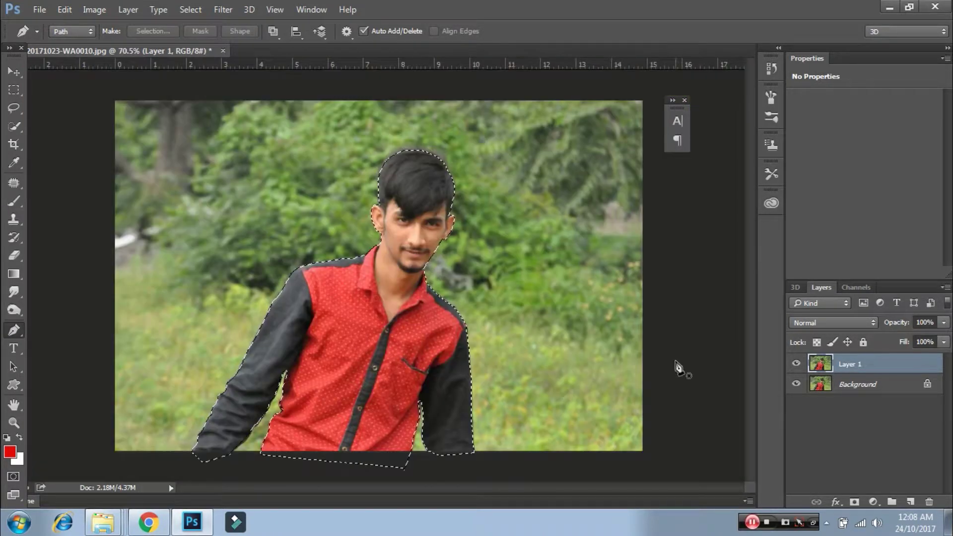
Step: Add a layer mask to Layer 1 from the selection and smooth its edges to 13
click(854, 502)
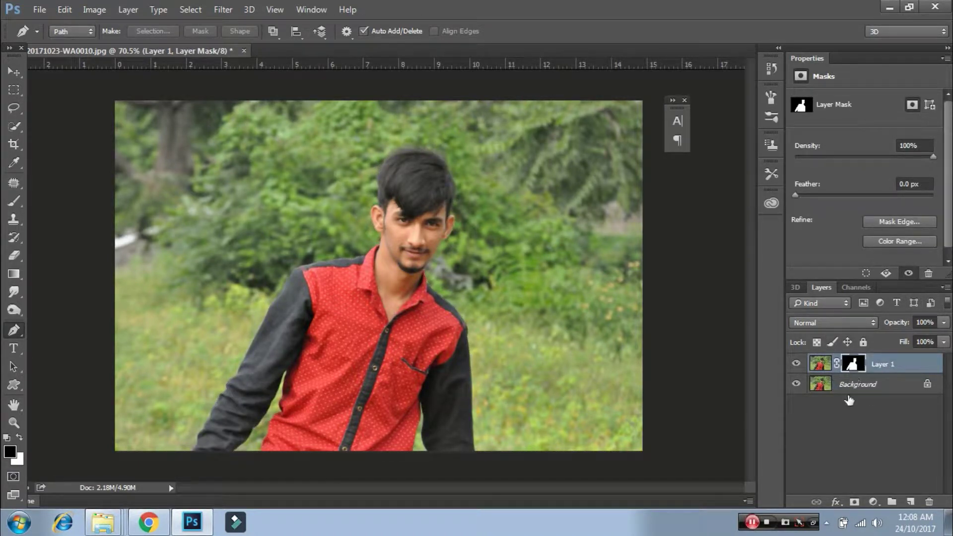
shift+click(850, 364)
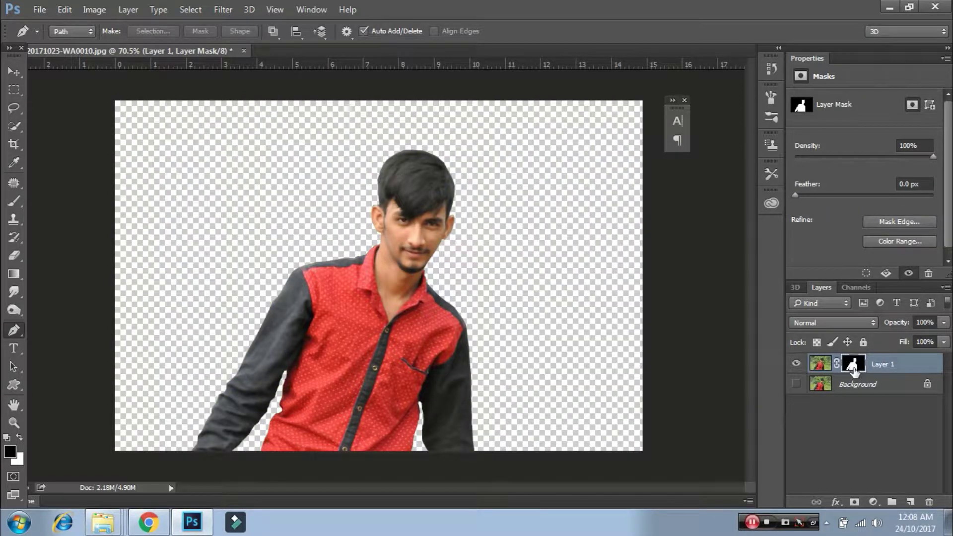
click(900, 221)
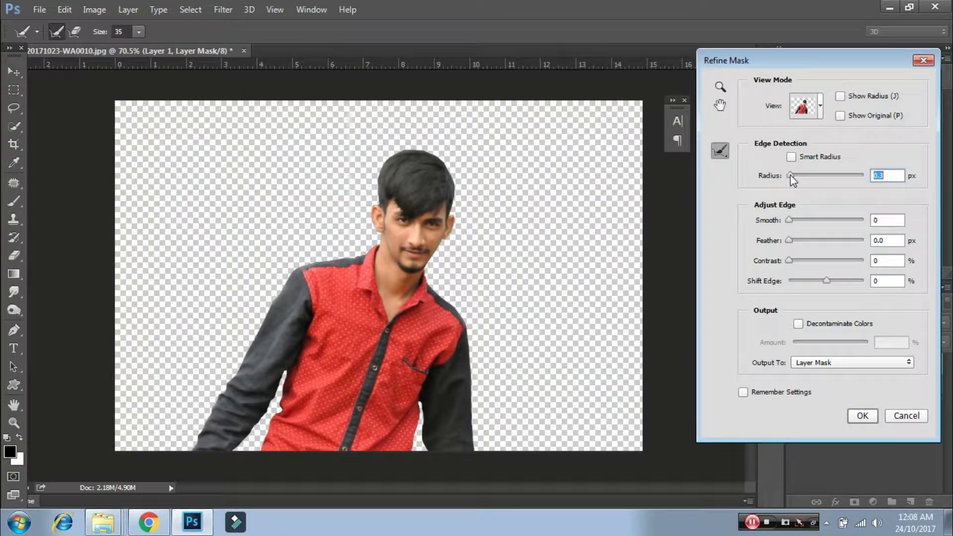
drag(790, 219, 798, 219)
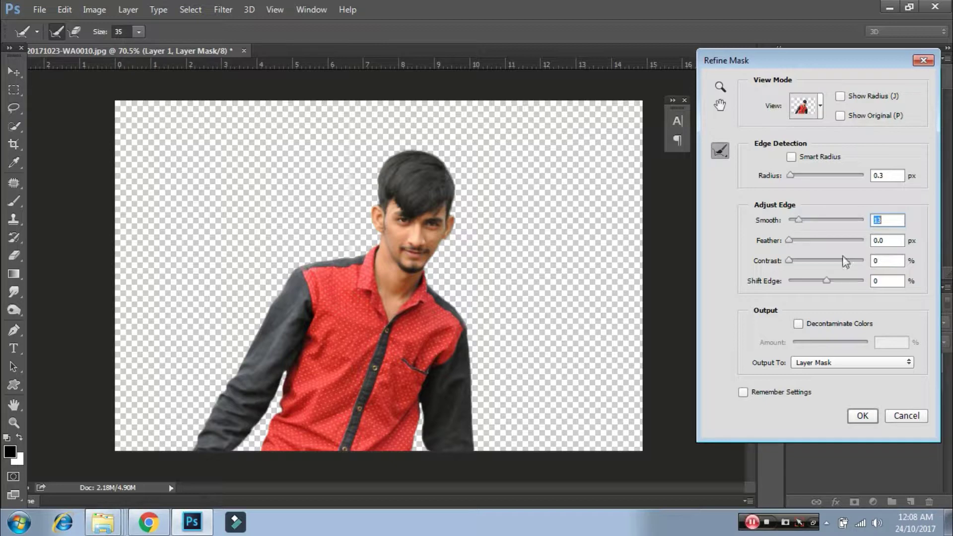
click(892, 417)
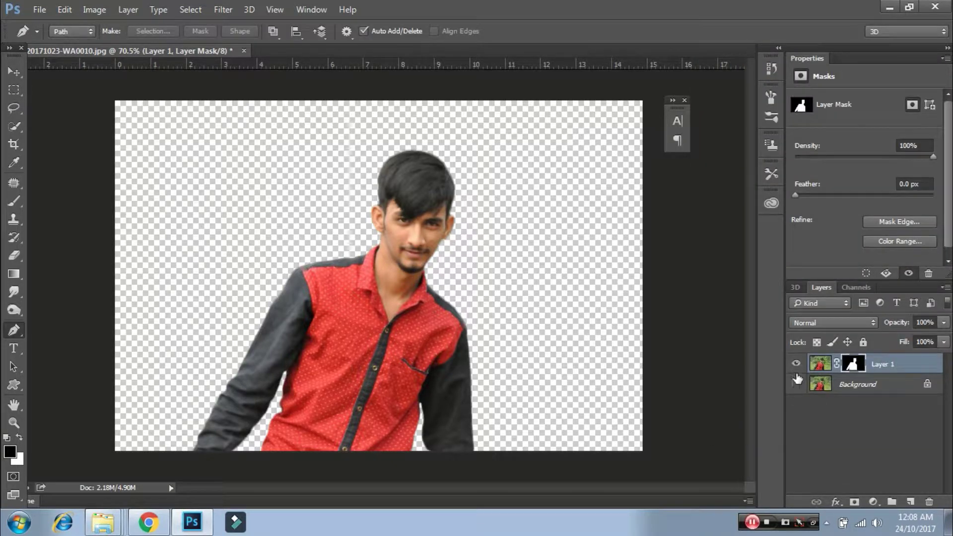
Step: Toggle the Background layer's visibility to compare the cut-out, leaving it visible
click(796, 383)
click(796, 383)
click(796, 384)
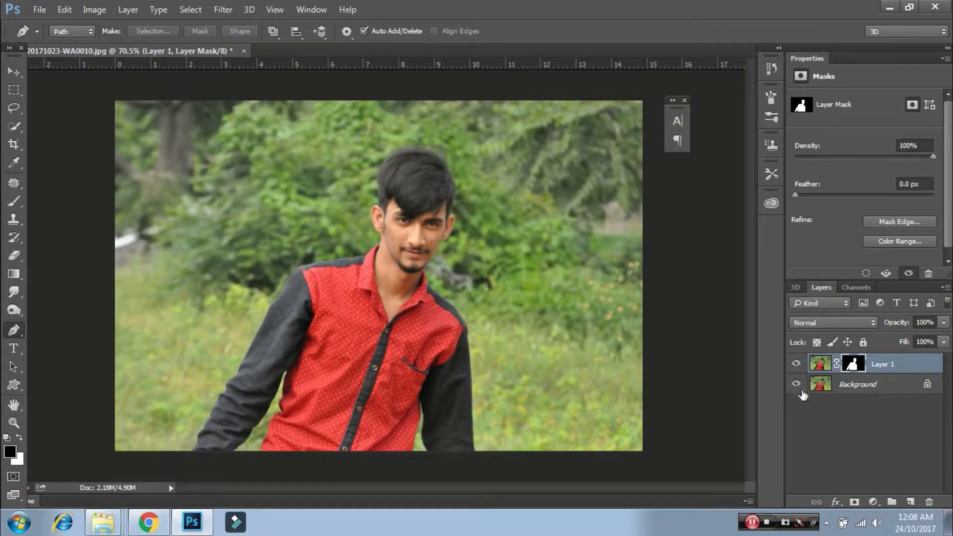
click(752, 523)
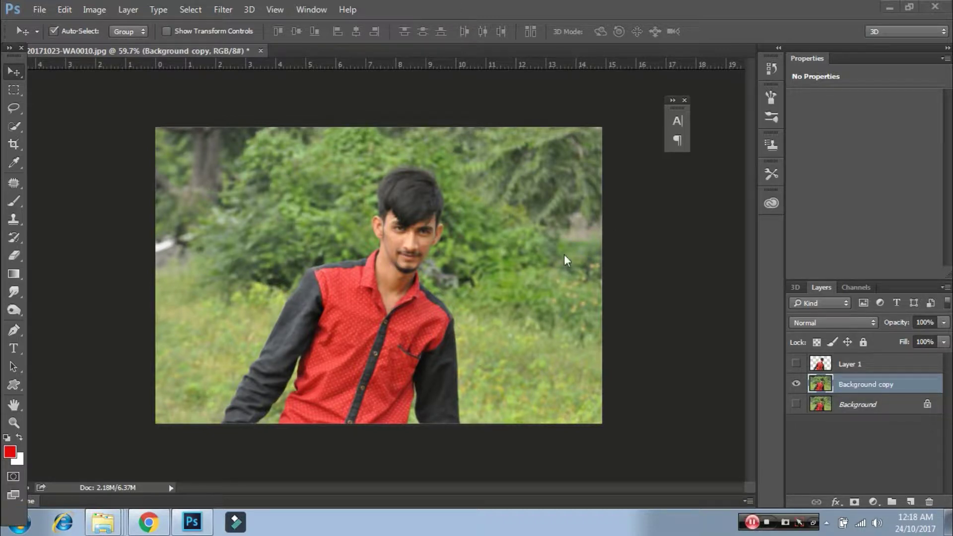
Step: Draw a loose Lasso selection around the man on Background copy
key(w)
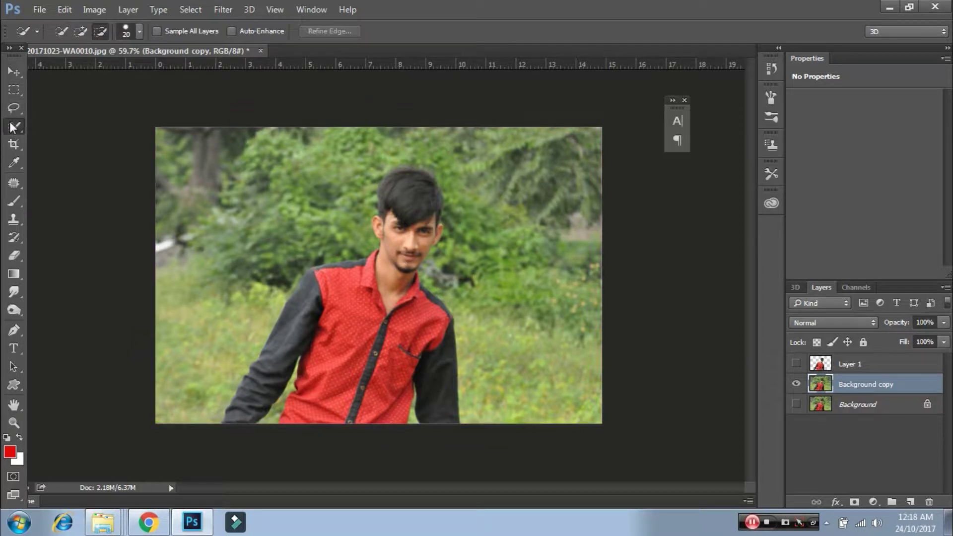
key(l)
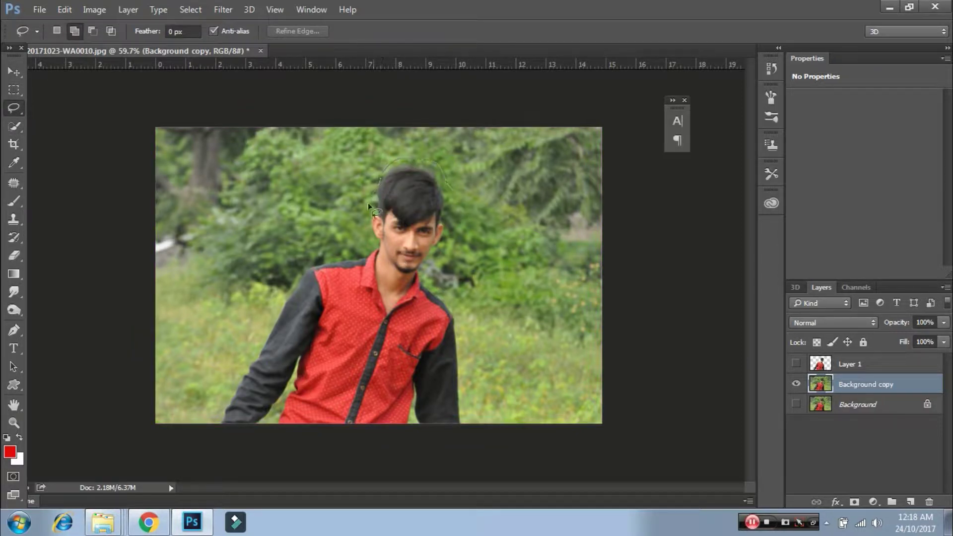
mouse_move(356, 240)
mouse_down()
mouse_move(481, 433)
mouse_move(453, 302)
mouse_up()
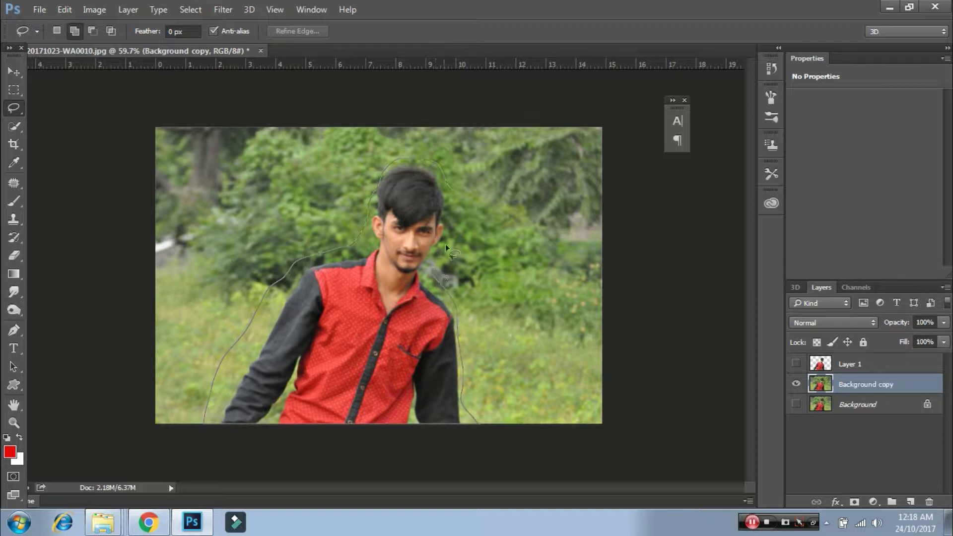
drag(446, 244, 454, 203)
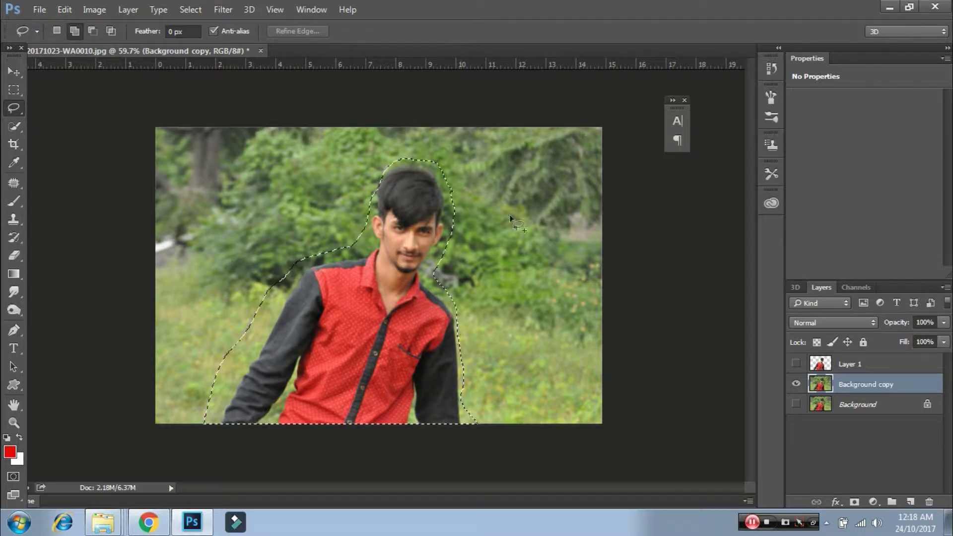
click(73, 9)
Step: Content-Aware Fill the selection to remove the man, then deselect
click(127, 190)
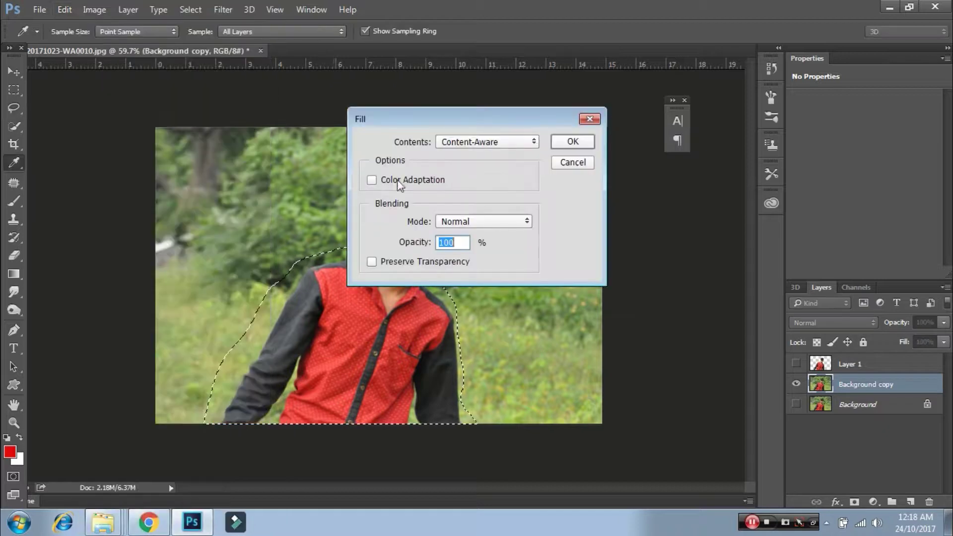
click(571, 142)
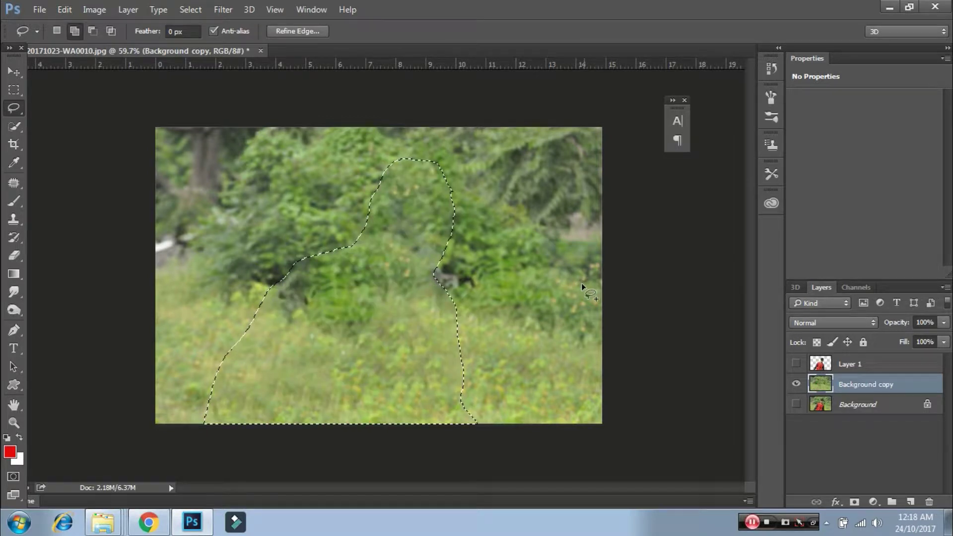
key(ctrl+d)
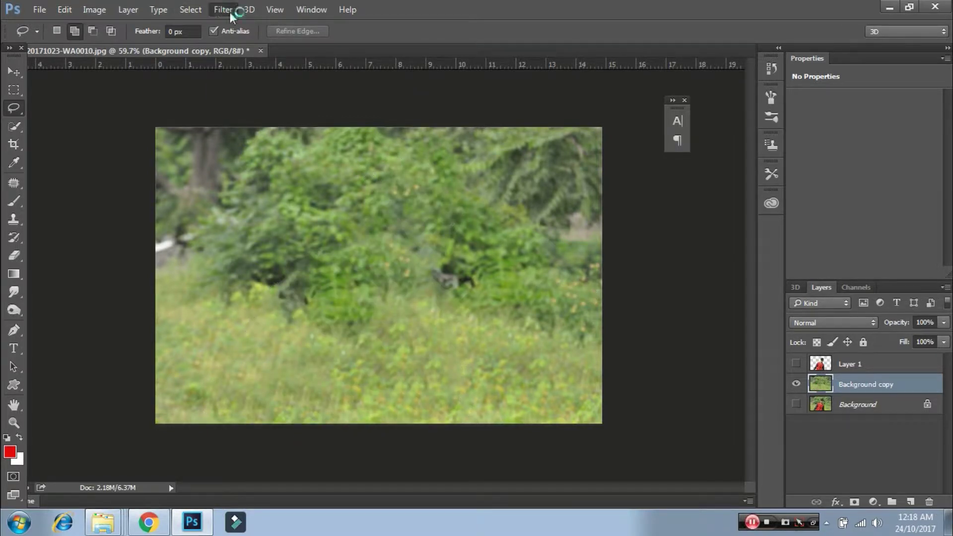
click(223, 10)
Step: In Camera Raw, raise vibrance and shift the greens' hue toward yellow
click(258, 91)
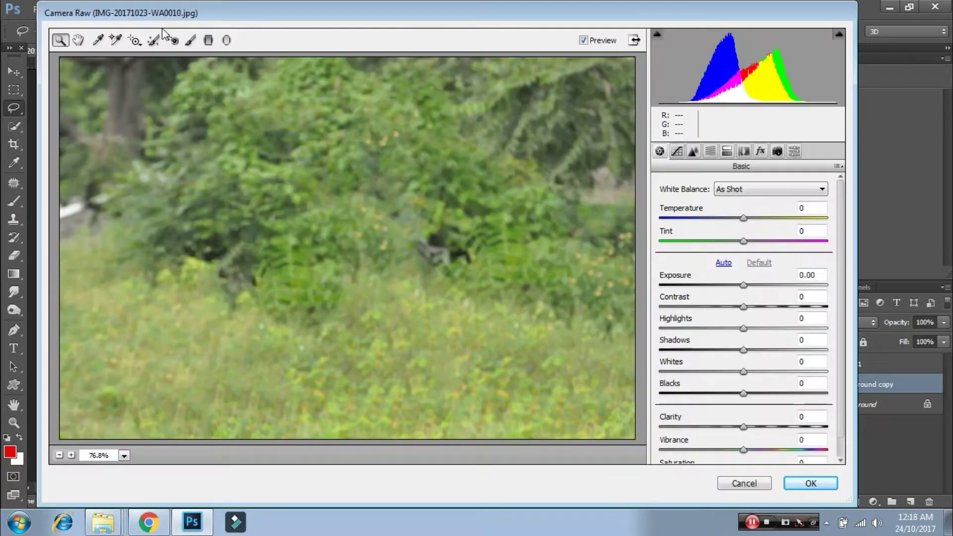
scroll(764, 422, down, 1)
mouse_move(743, 450)
mouse_down()
mouse_move(756, 449)
mouse_move(737, 452)
mouse_move(749, 430)
mouse_up()
click(710, 151)
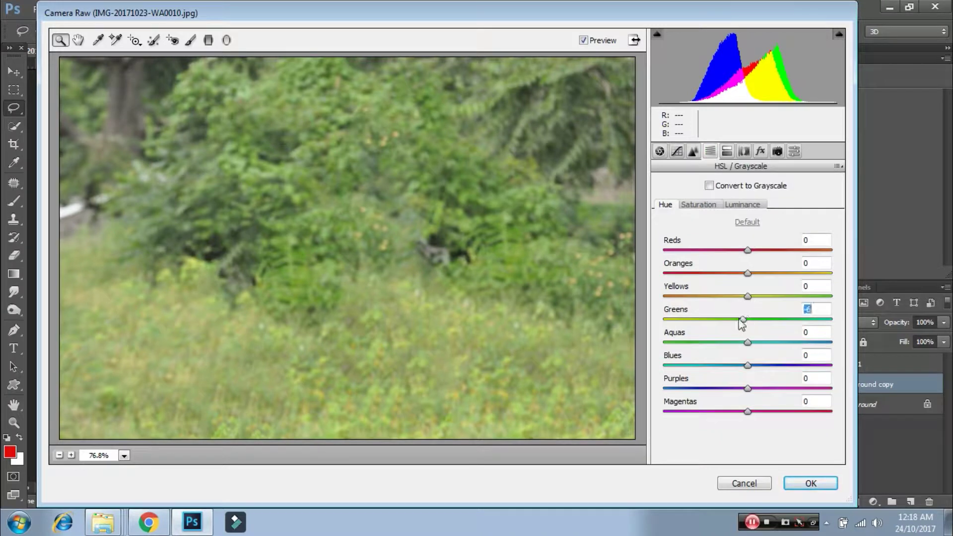
mouse_move(748, 319)
mouse_down()
mouse_move(715, 319)
mouse_move(718, 297)
mouse_move(740, 274)
mouse_move(734, 296)
mouse_move(751, 319)
mouse_up()
Step: Brighten greens and oranges, boost yellow and orange saturation, and apply Camera Raw
click(743, 204)
mouse_move(741, 273)
mouse_down()
mouse_move(767, 273)
mouse_move(751, 296)
mouse_move(754, 258)
mouse_up()
click(698, 204)
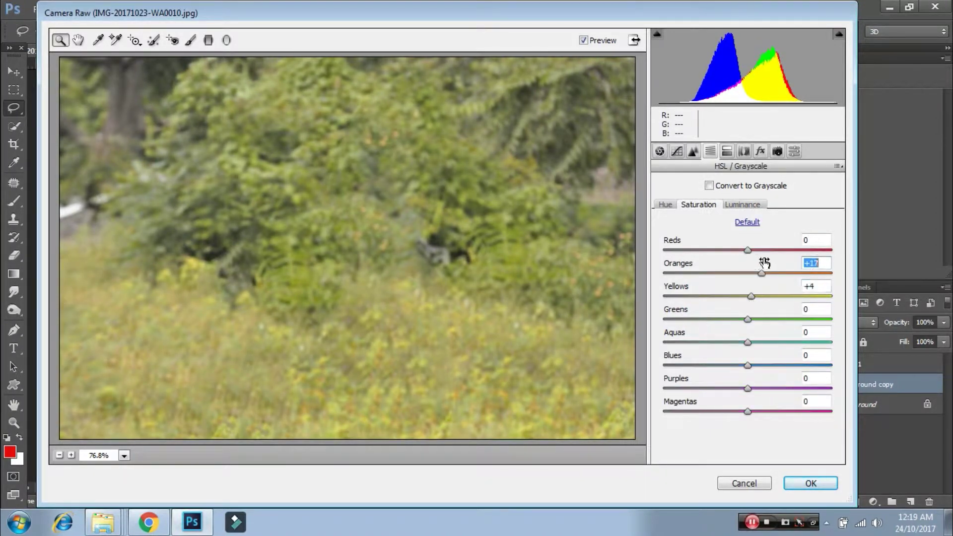
key(shift+Tab)
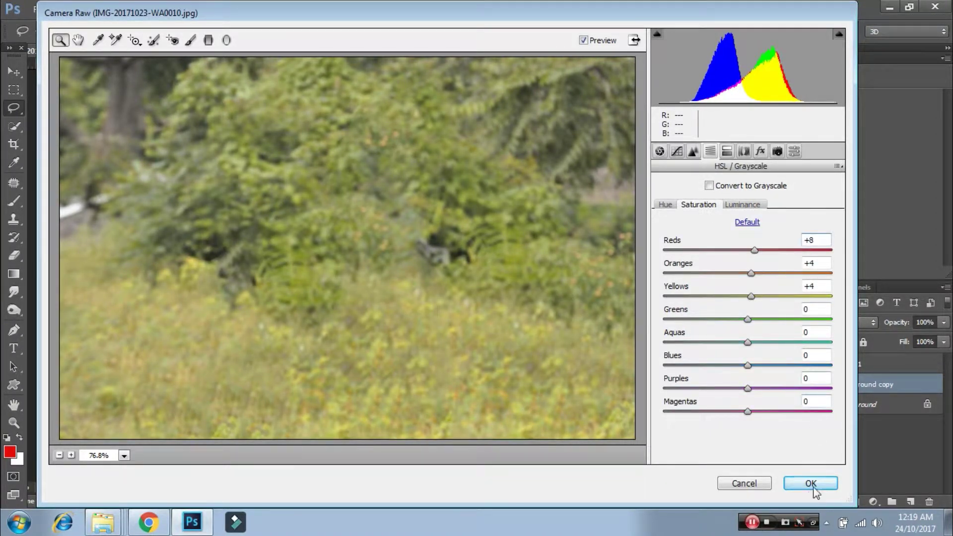
click(811, 484)
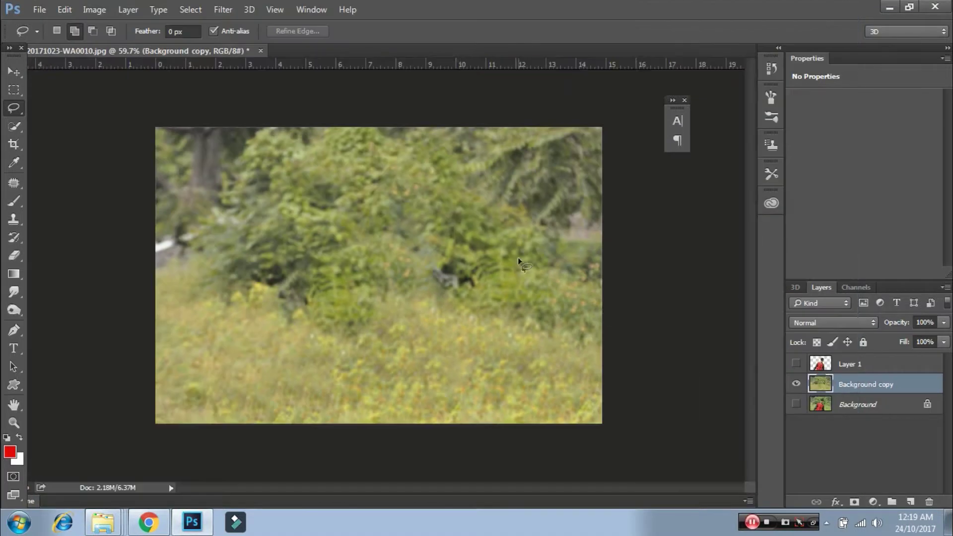
click(219, 18)
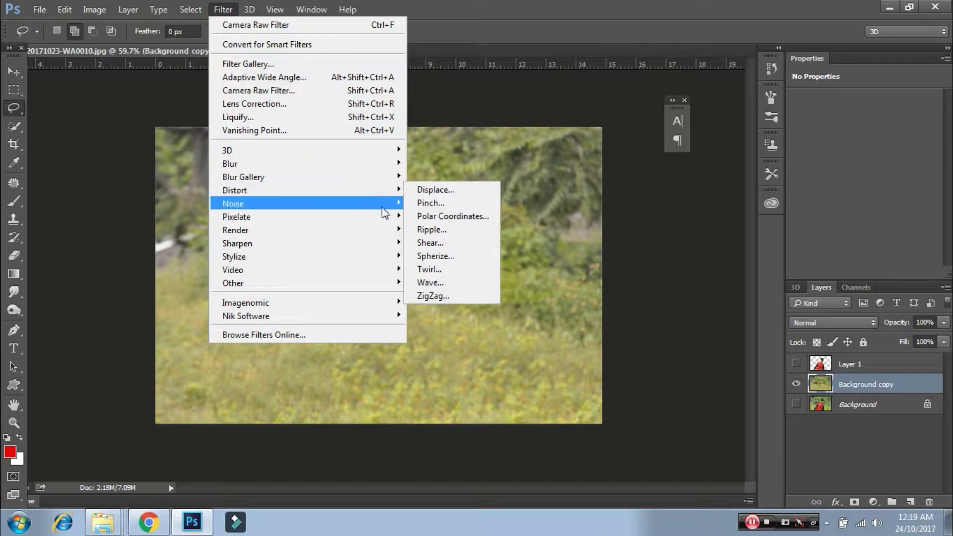
mouse_move(246, 315)
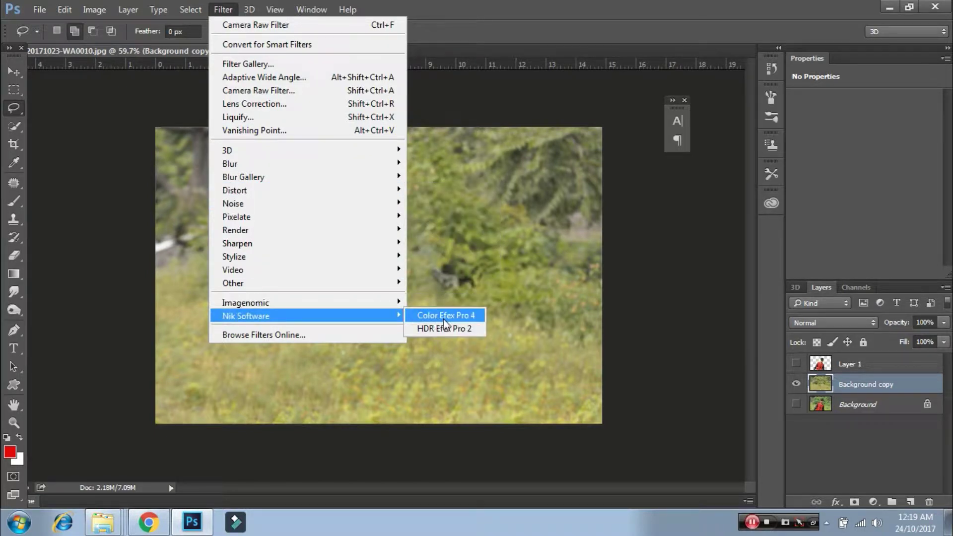
Step: In Color Efex Pro 4, keep only Dark Contrasts with its saturation reduction eased
click(444, 315)
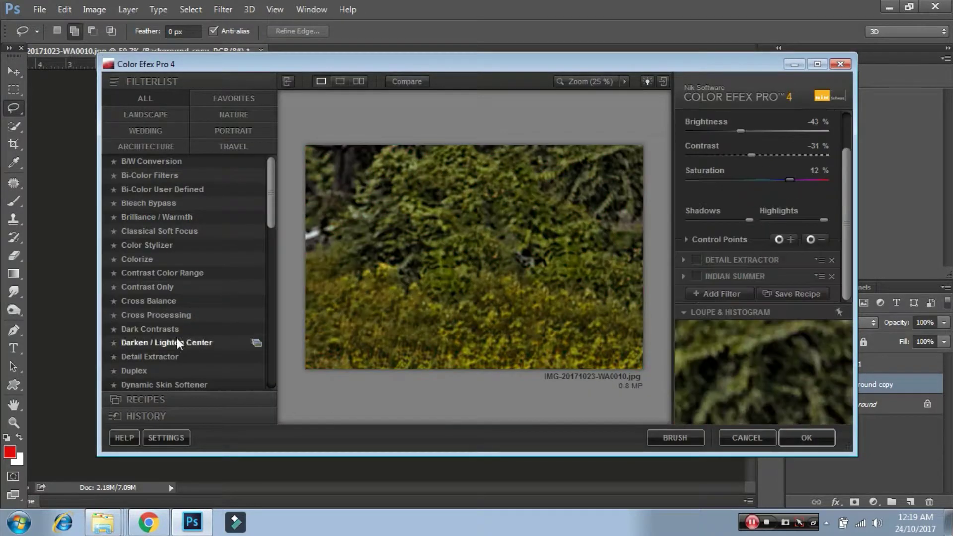
click(164, 357)
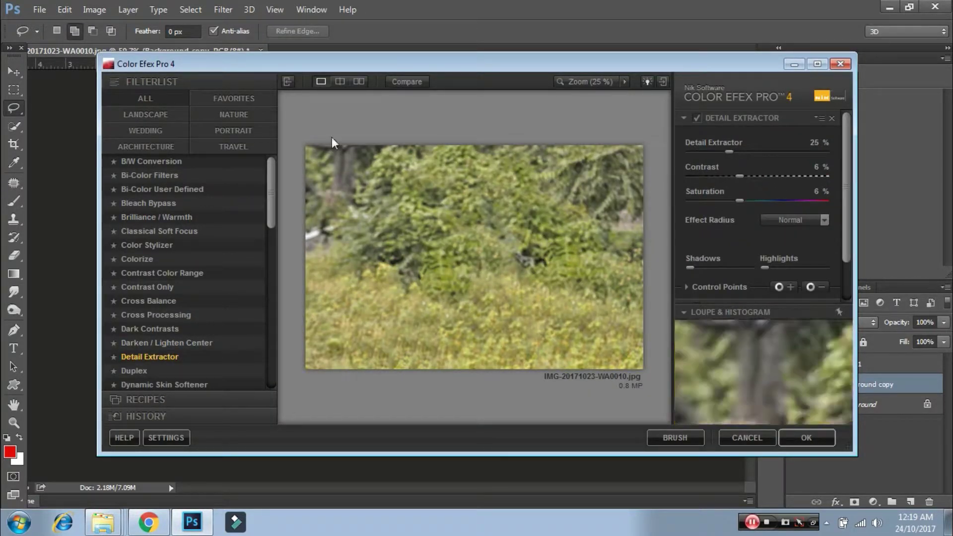
click(167, 329)
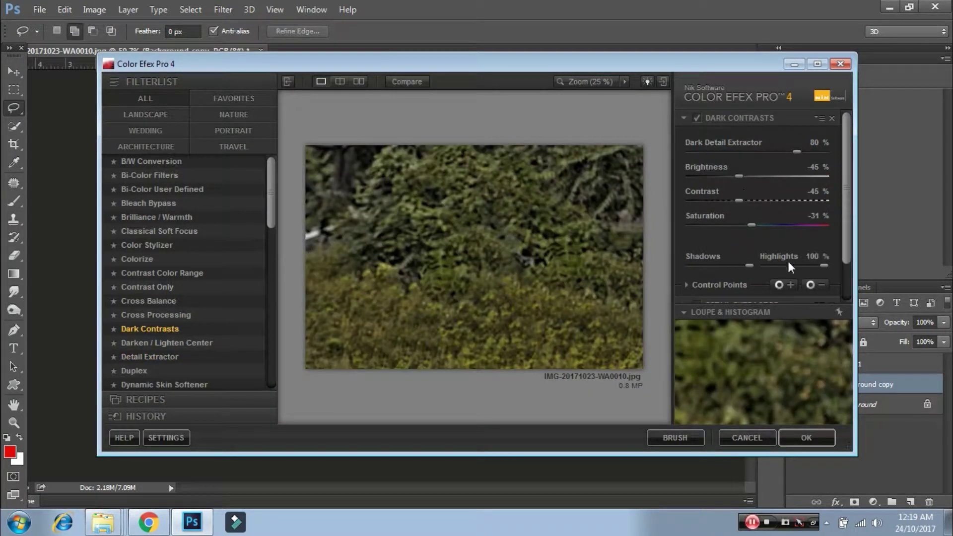
scroll(789, 265, down, 2)
click(832, 276)
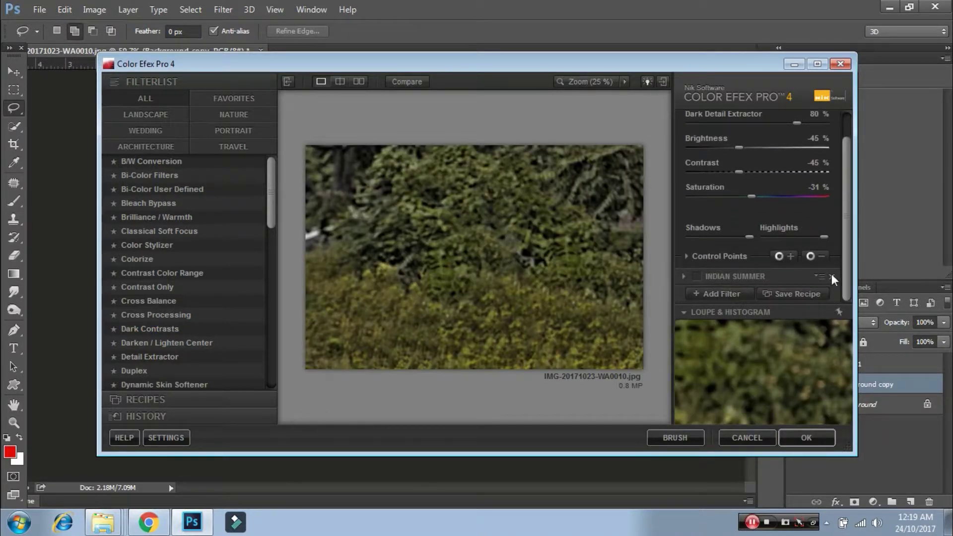
click(832, 276)
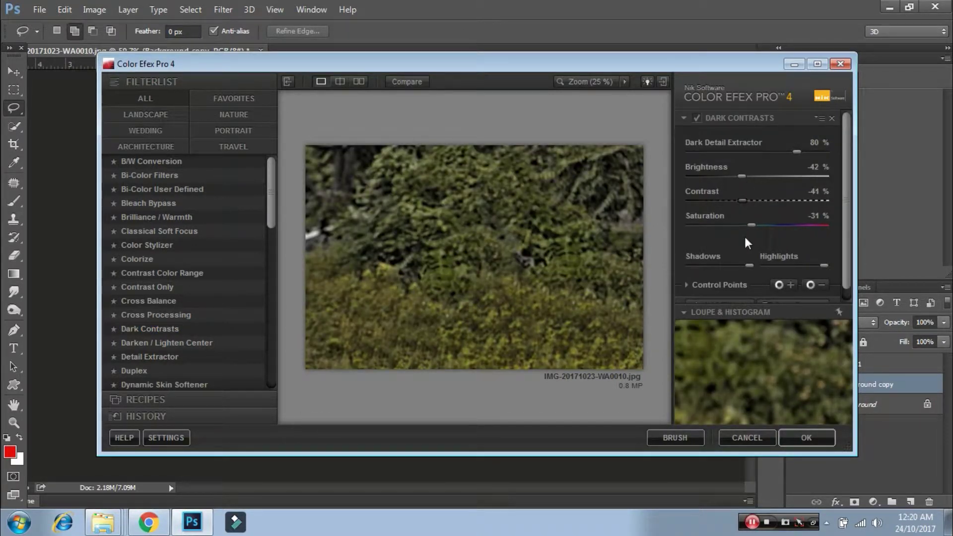
drag(756, 224, 759, 225)
Step: Stack Detail Extractor at 9% and Indian Summer, then apply the filter stack
click(149, 357)
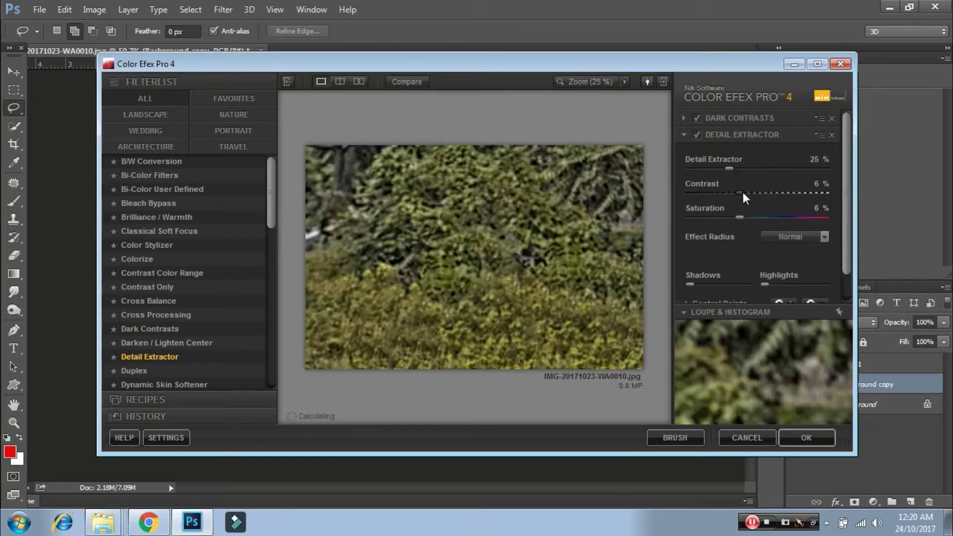
drag(730, 168, 706, 168)
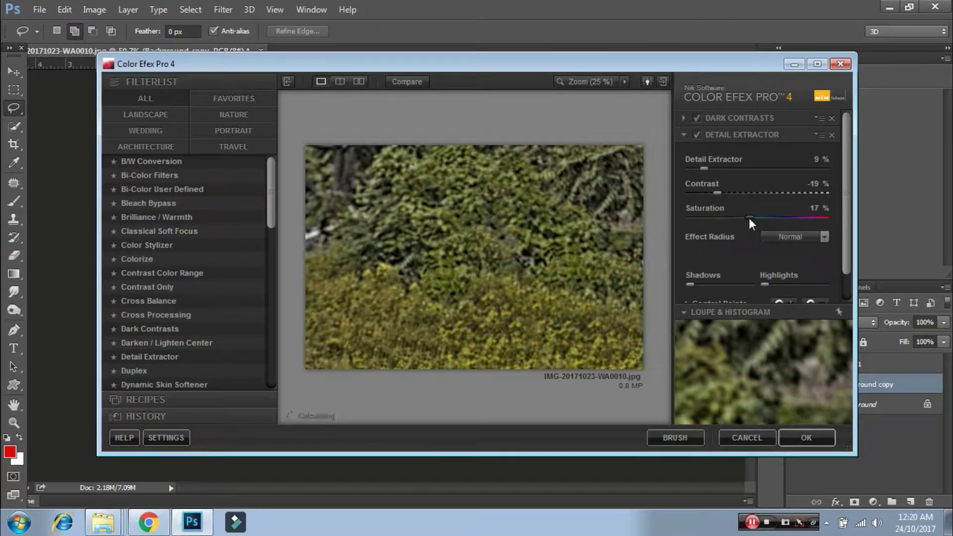
scroll(735, 249, down, 1)
click(727, 298)
scroll(224, 321, down, 5)
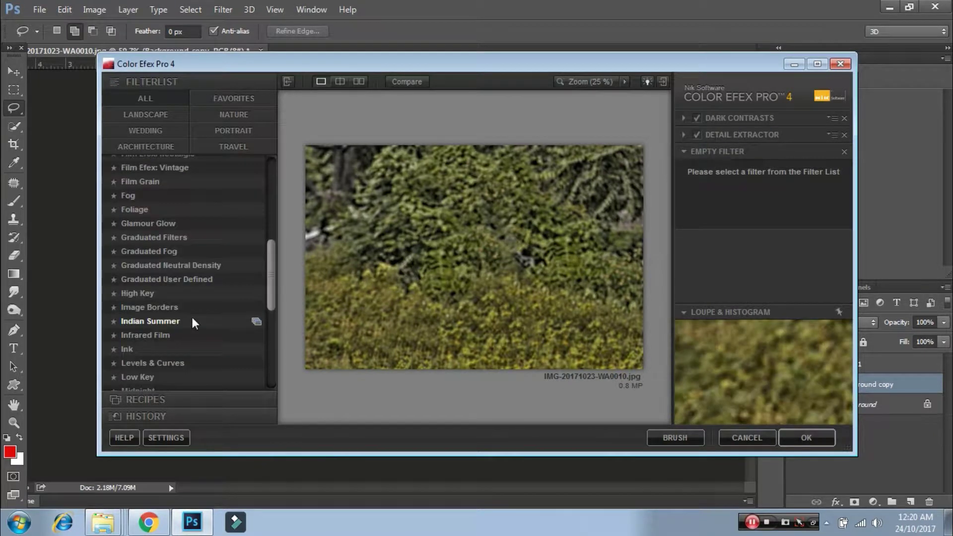
click(191, 321)
scroll(184, 319, down, 1)
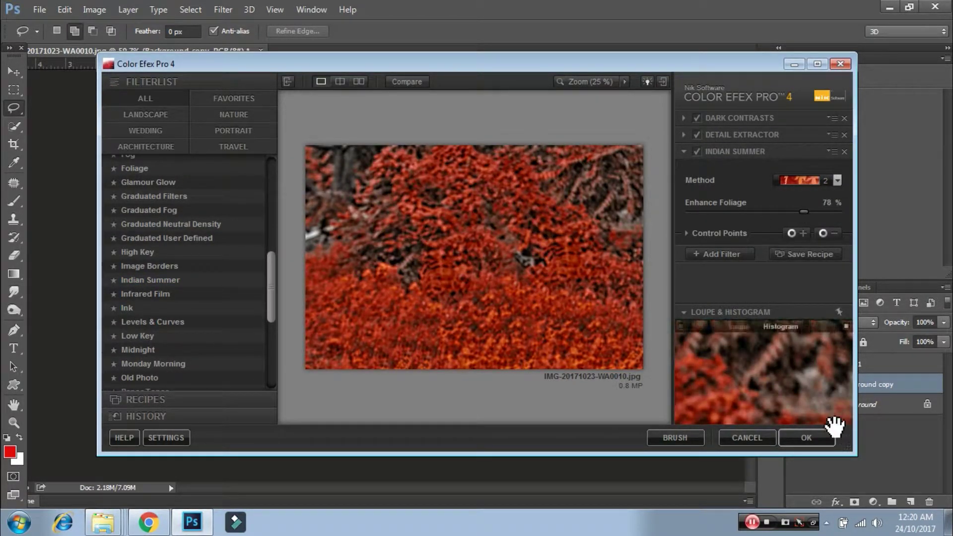
click(824, 436)
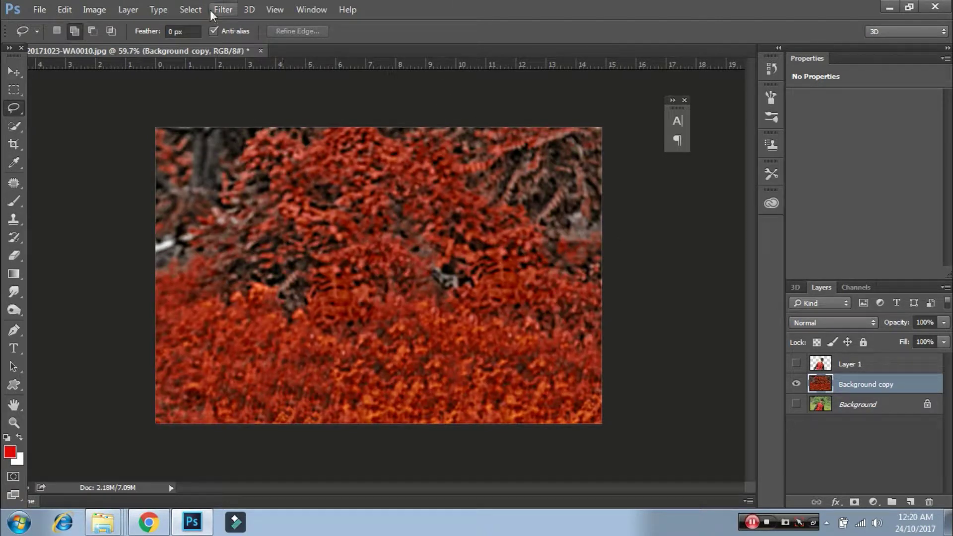
click(201, 10)
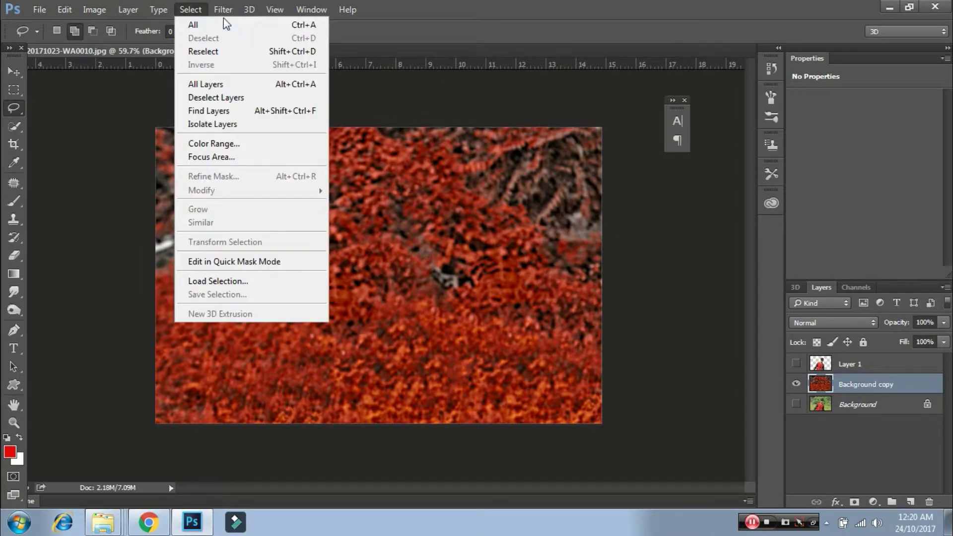
mouse_move(275, 177)
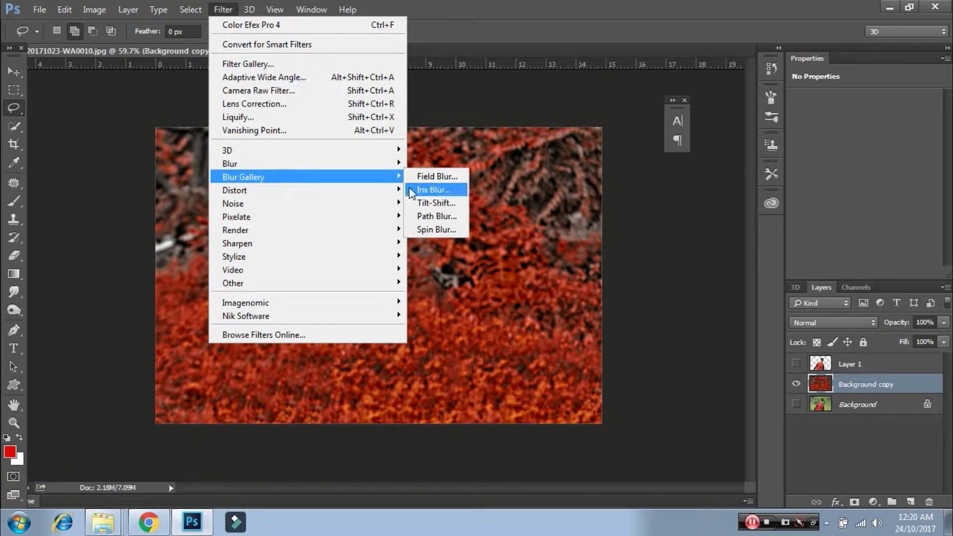
Step: Apply a 12 px Tilt-Shift blur with Light Bokeh at 54% and Light Range 100
click(442, 201)
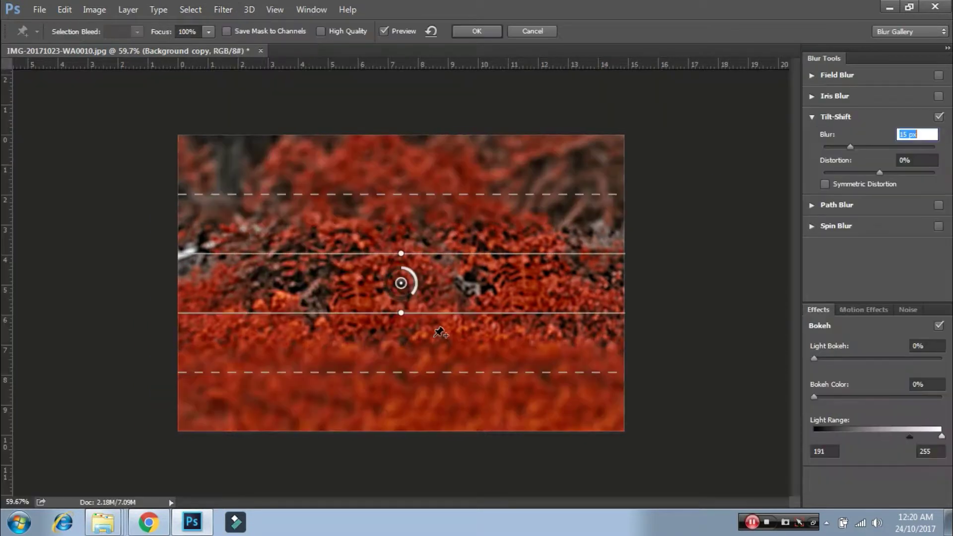
drag(849, 147, 859, 149)
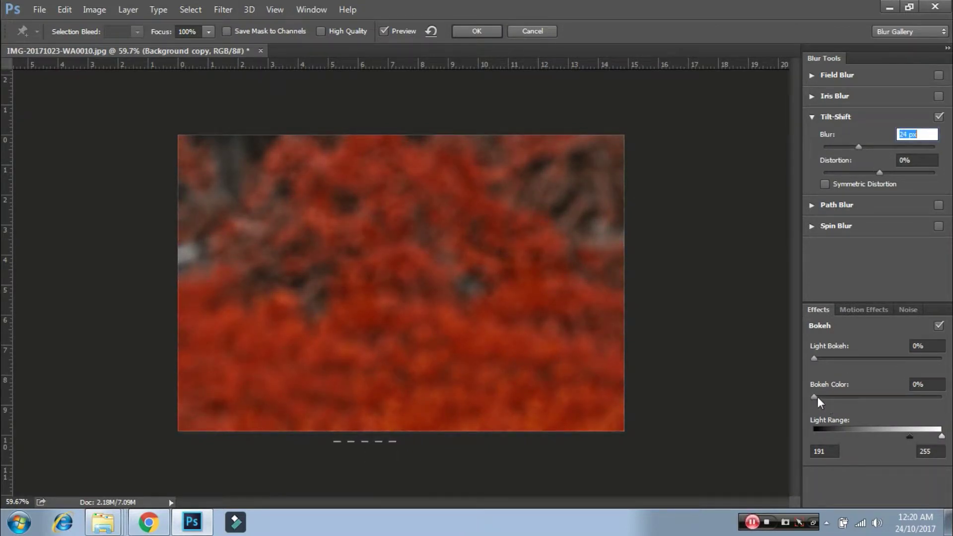
drag(887, 440, 889, 438)
drag(815, 359, 846, 361)
drag(890, 437, 864, 438)
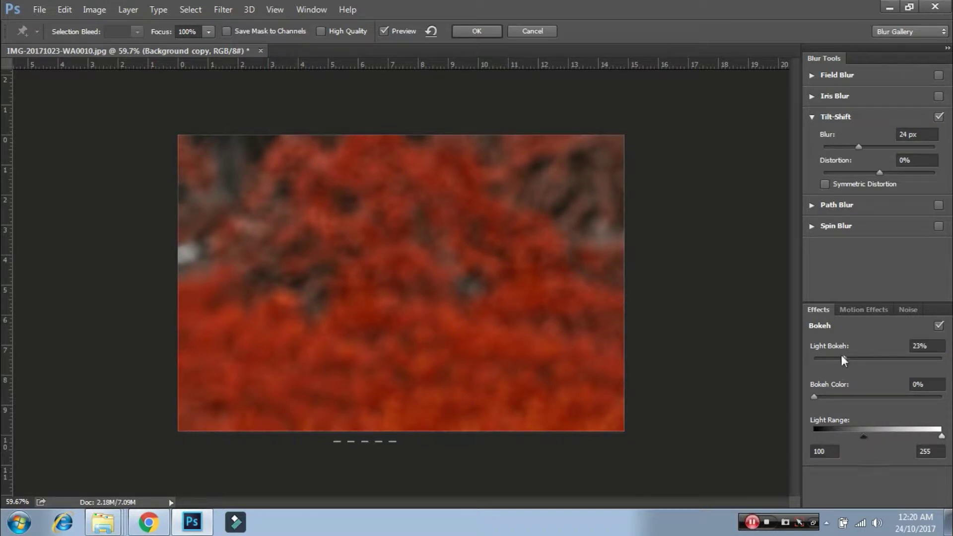
drag(844, 361, 883, 360)
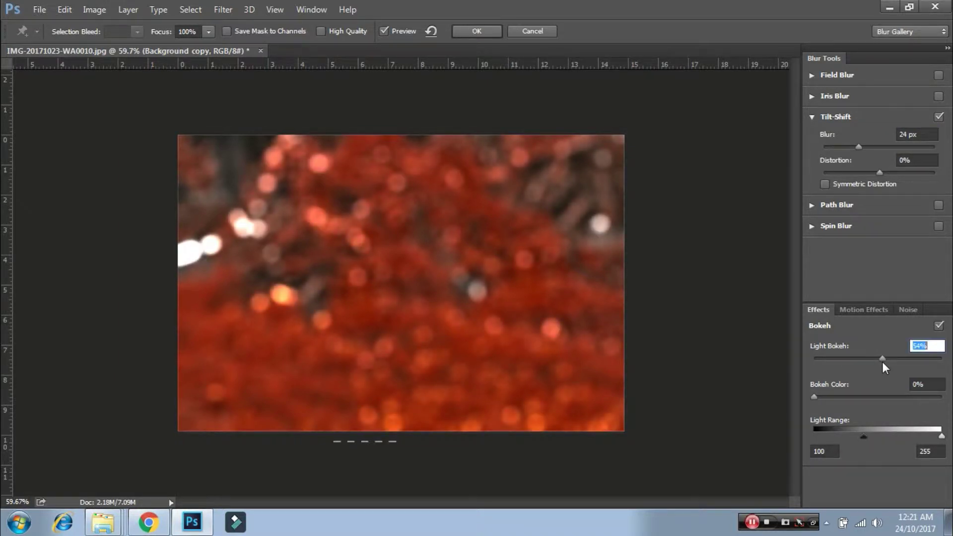
drag(858, 147, 848, 148)
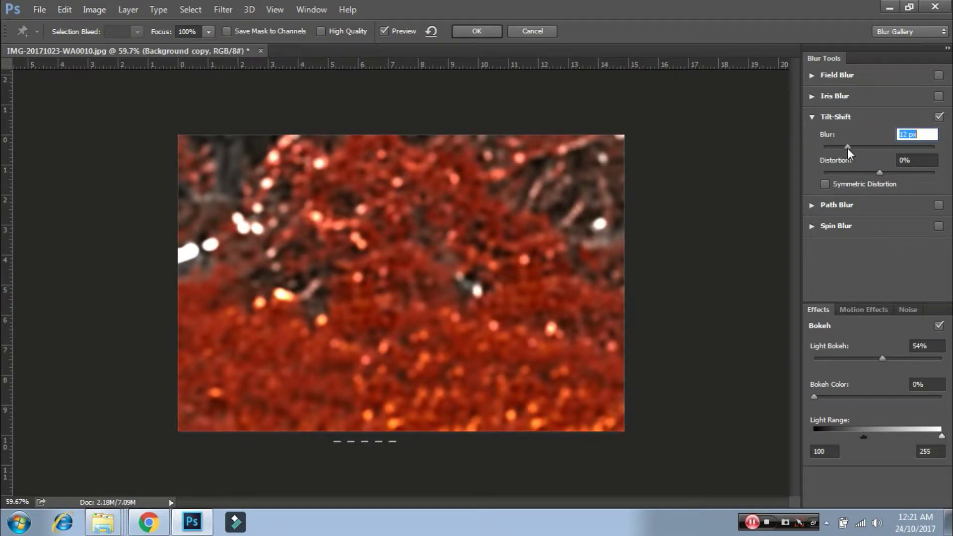
click(467, 31)
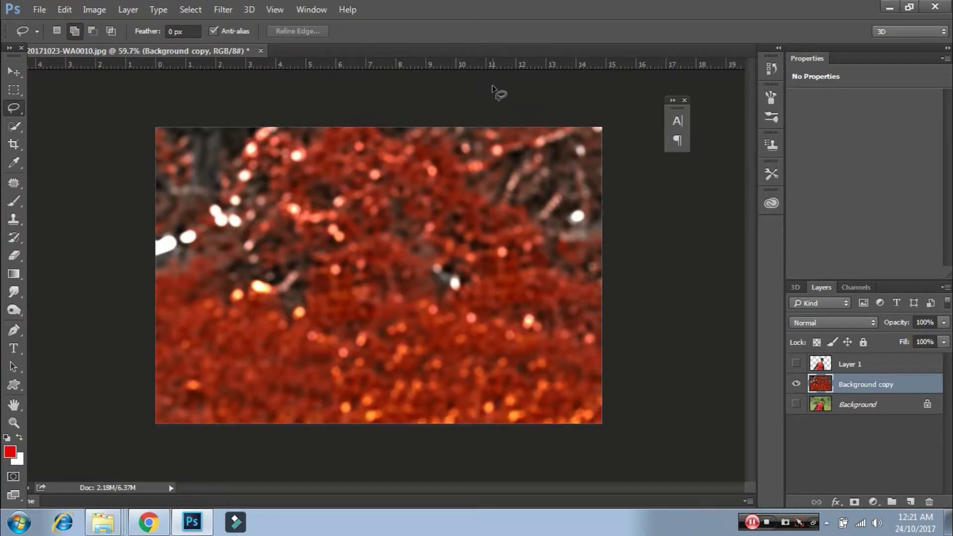
Step: Camera Raw: vibrance +35, reds hue -28, reds saturation +39, plus oranges adjustments
click(226, 10)
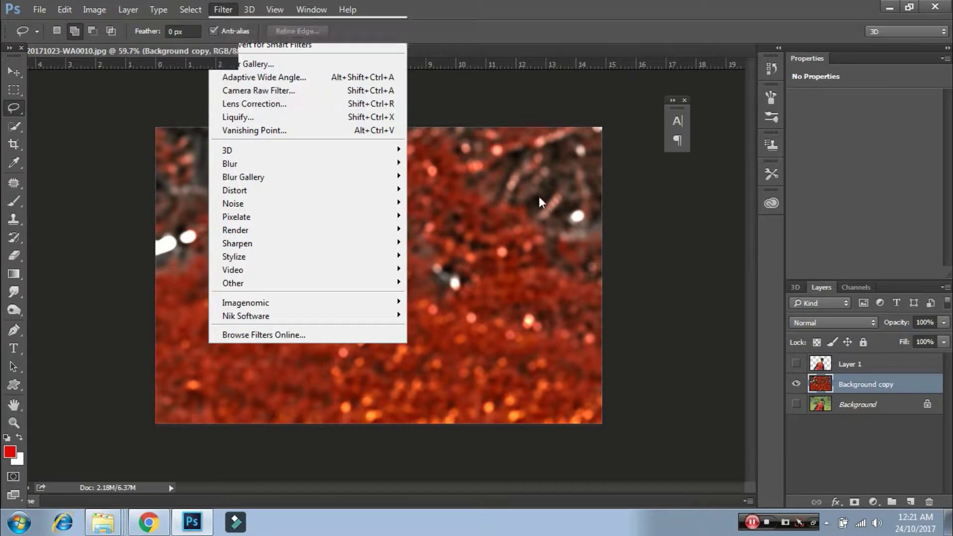
click(278, 90)
mouse_move(743, 450)
mouse_down()
mouse_move(777, 449)
mouse_move(767, 449)
mouse_move(783, 426)
mouse_up()
click(693, 150)
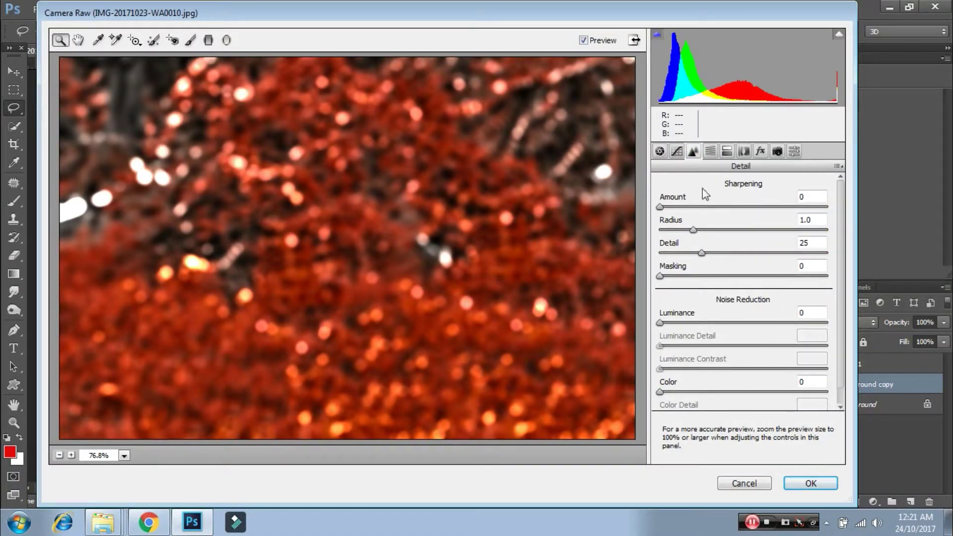
mouse_move(747, 250)
mouse_down()
mouse_move(773, 250)
mouse_move(725, 252)
mouse_move(723, 274)
mouse_move(755, 274)
mouse_move(782, 251)
mouse_move(739, 274)
mouse_up()
click(704, 205)
click(743, 205)
click(810, 483)
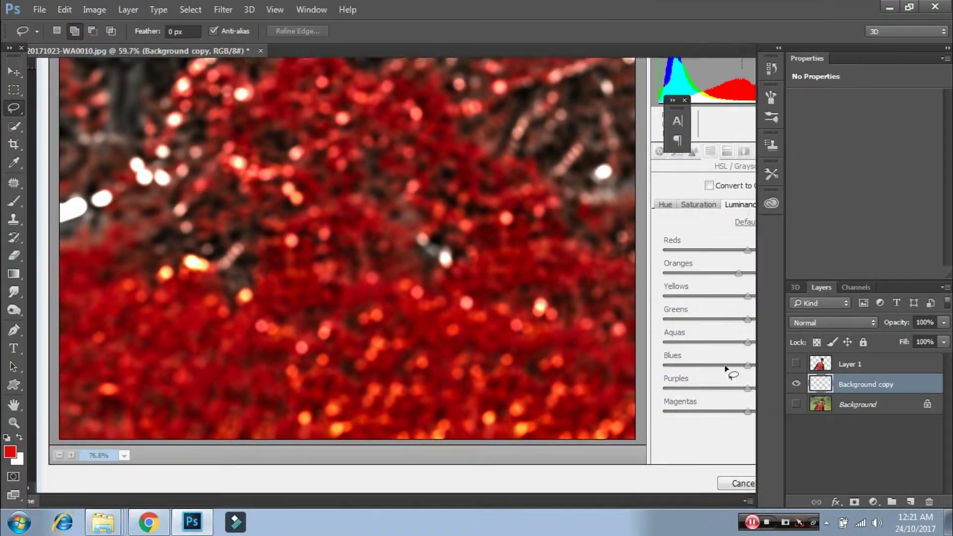
Step: Apply a Gaussian Blur with a 15 px radius
click(215, 11)
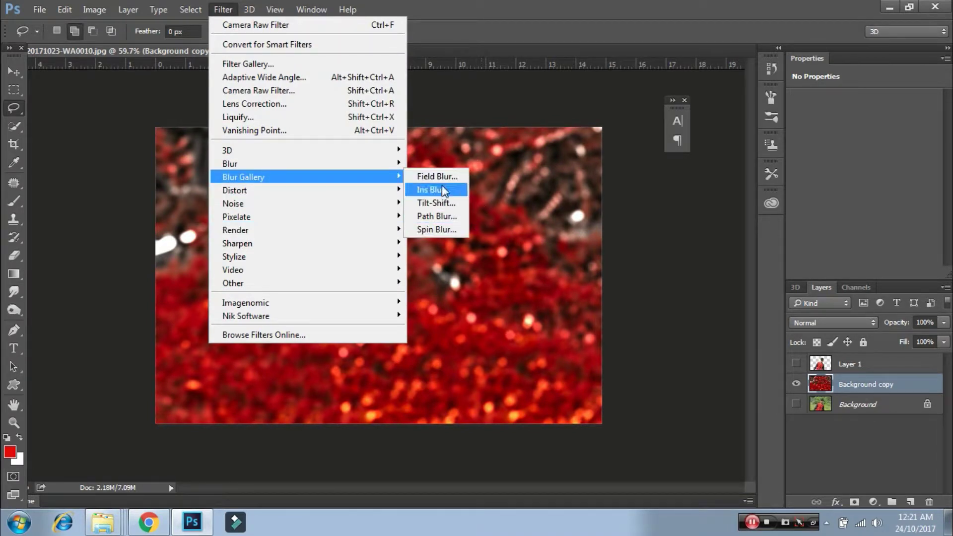
mouse_move(306, 163)
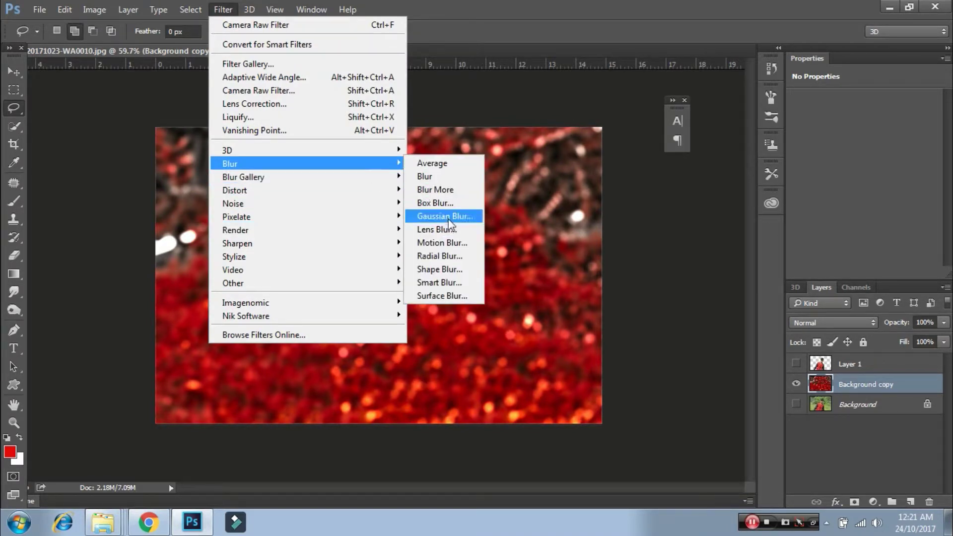
click(437, 215)
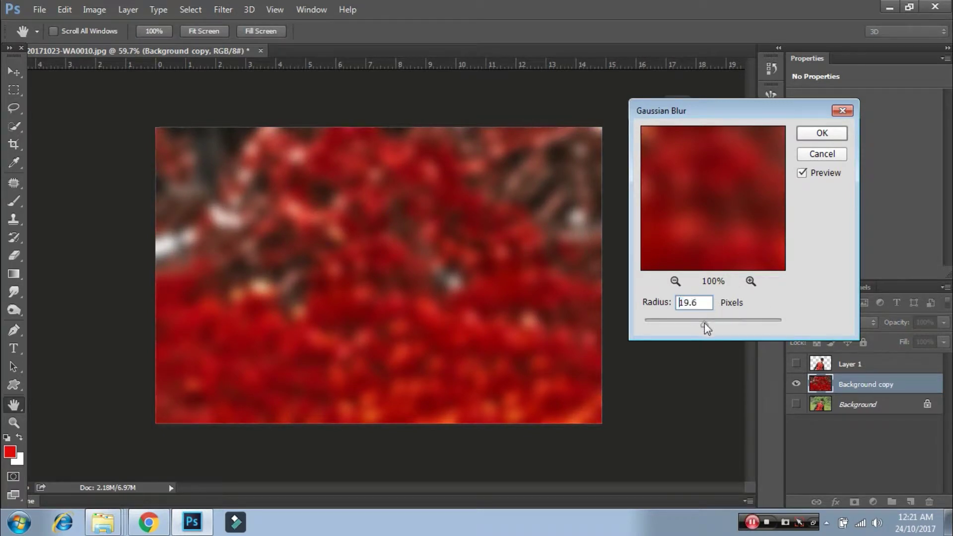
drag(684, 323, 702, 327)
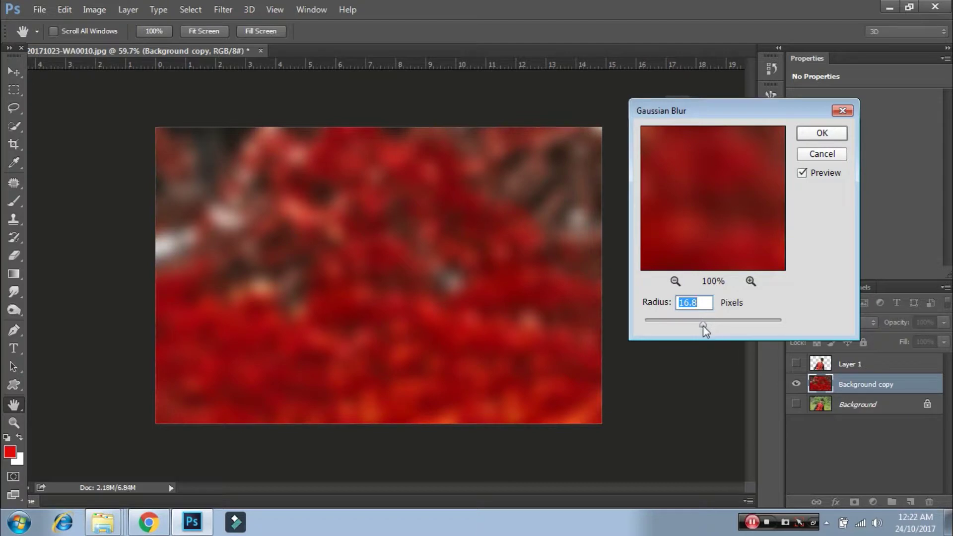
drag(703, 326, 702, 326)
text(5)
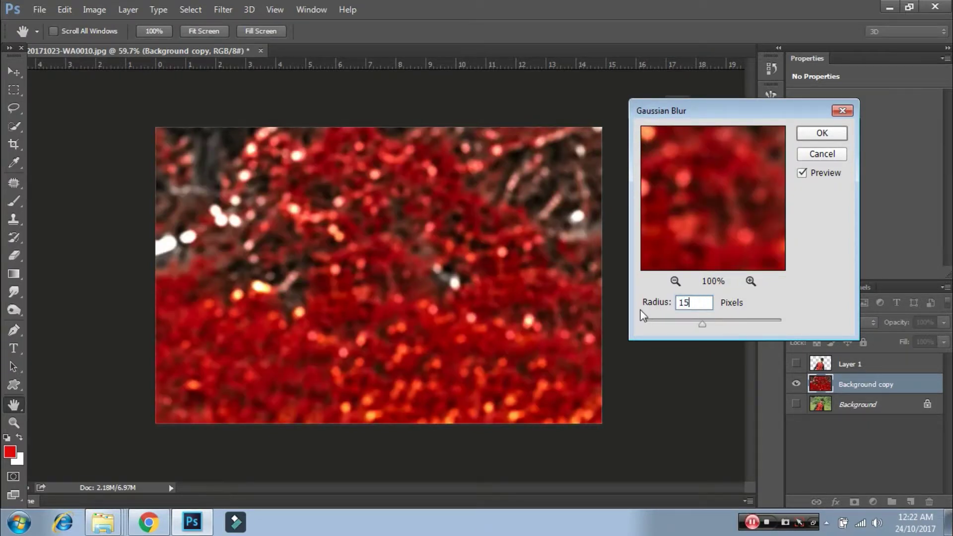
click(809, 135)
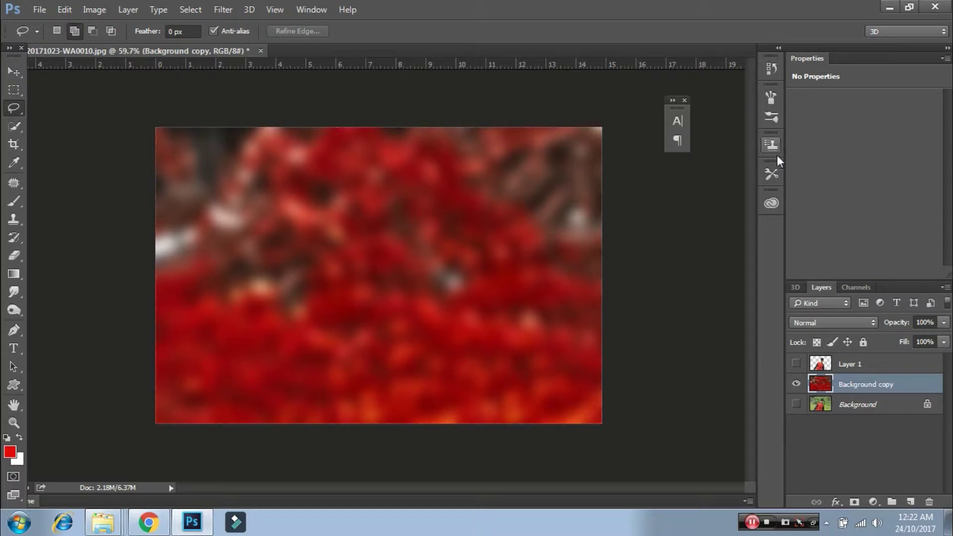
Step: Show Layer 1 over the background and smudge the top and left hair edges into strands
click(797, 364)
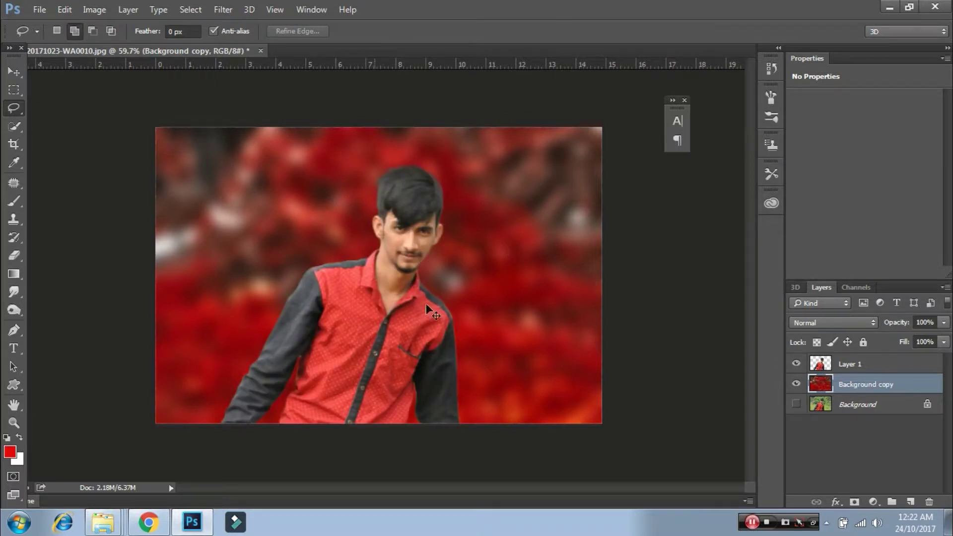
scroll(440, 259, up, 2)
scroll(404, 195, up, 1)
scroll(436, 238, up, 1)
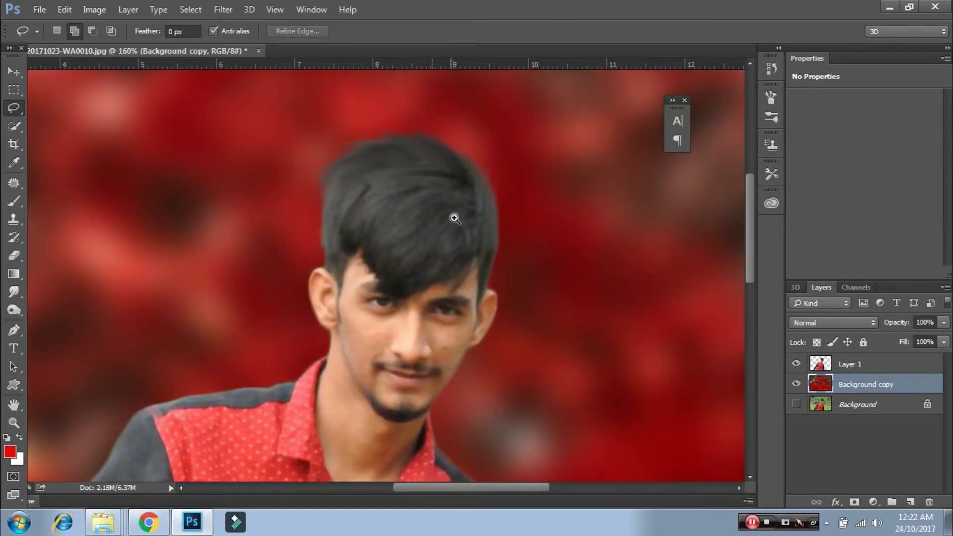
click(14, 292)
right_click(462, 181)
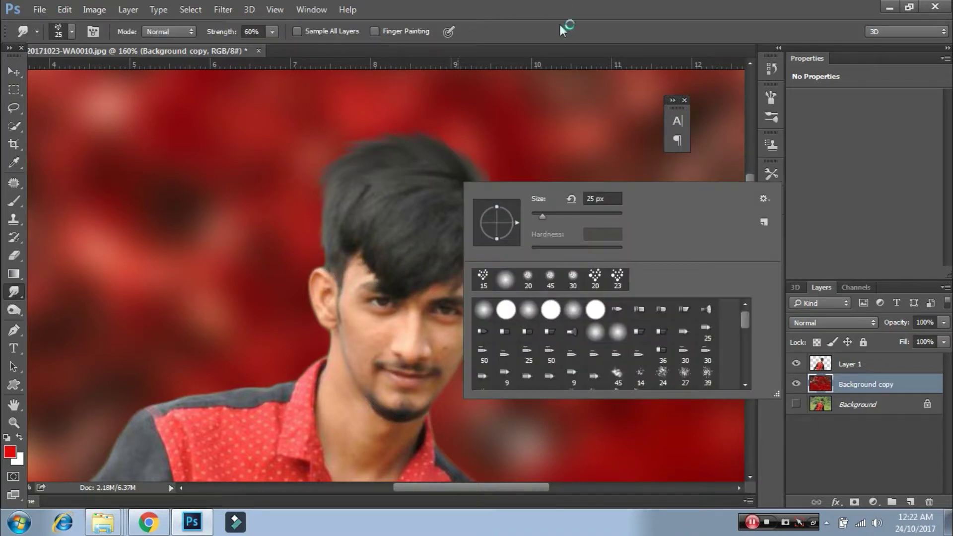
key(Escape)
click(821, 358)
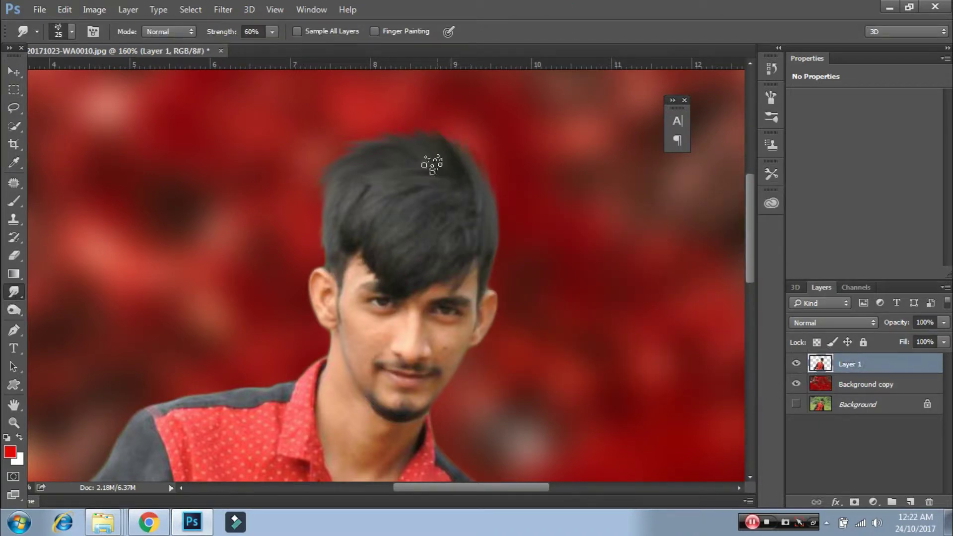
drag(477, 185, 375, 162)
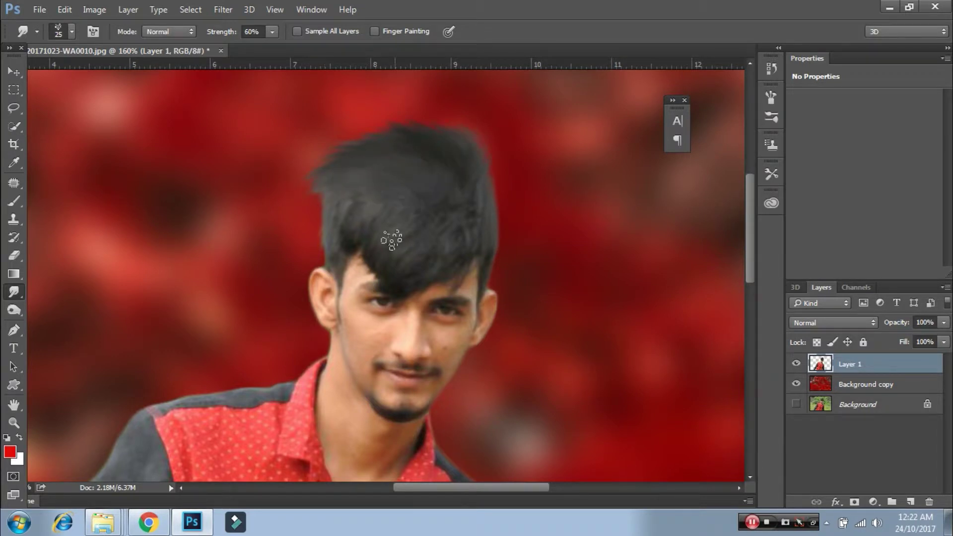
drag(345, 203, 312, 235)
mouse_move(330, 189)
mouse_down()
mouse_move(297, 243)
mouse_move(326, 220)
mouse_up()
Step: Lower the Smudge tool strength to 9%
scroll(387, 191, down, 2)
scroll(468, 202, up, 2)
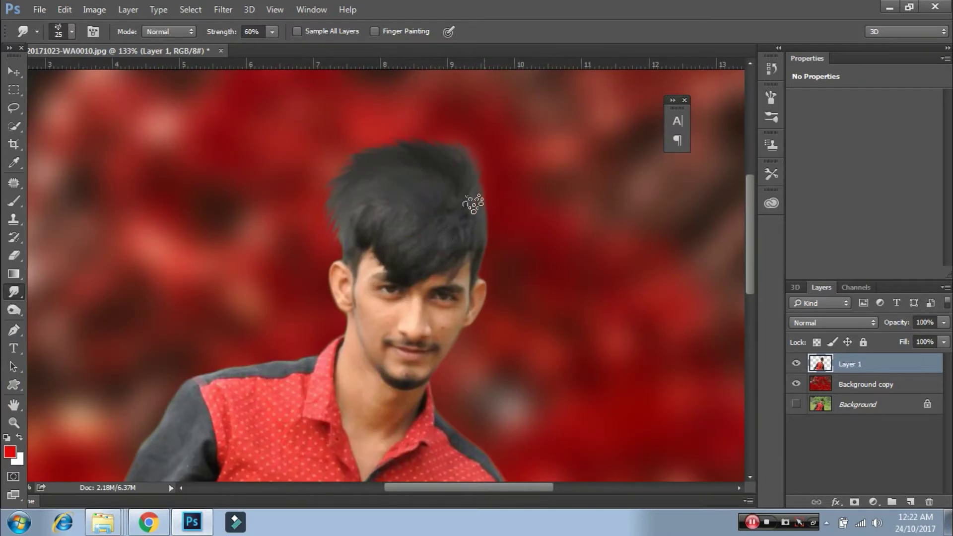
scroll(432, 262, down, 2)
scroll(402, 280, up, 2)
scroll(402, 281, up, 3)
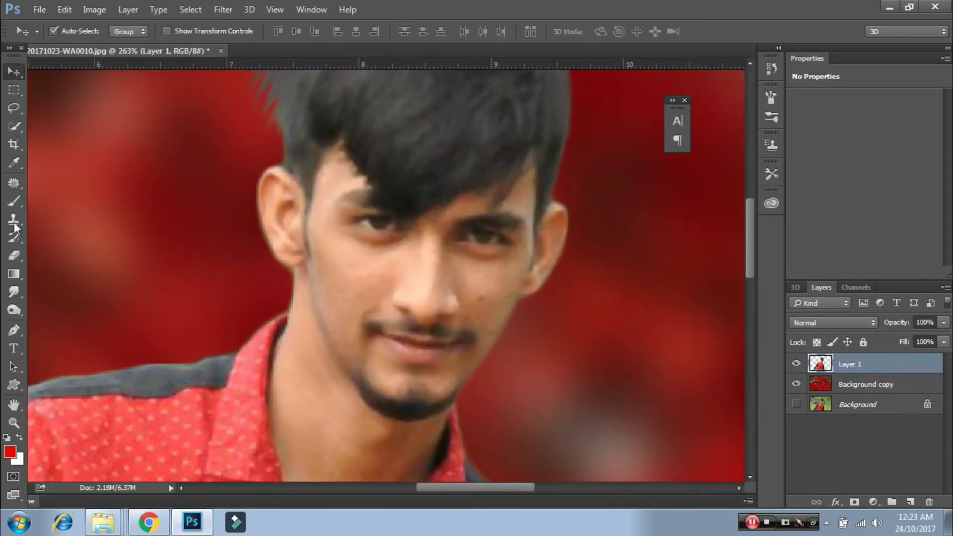
click(13, 255)
click(13, 292)
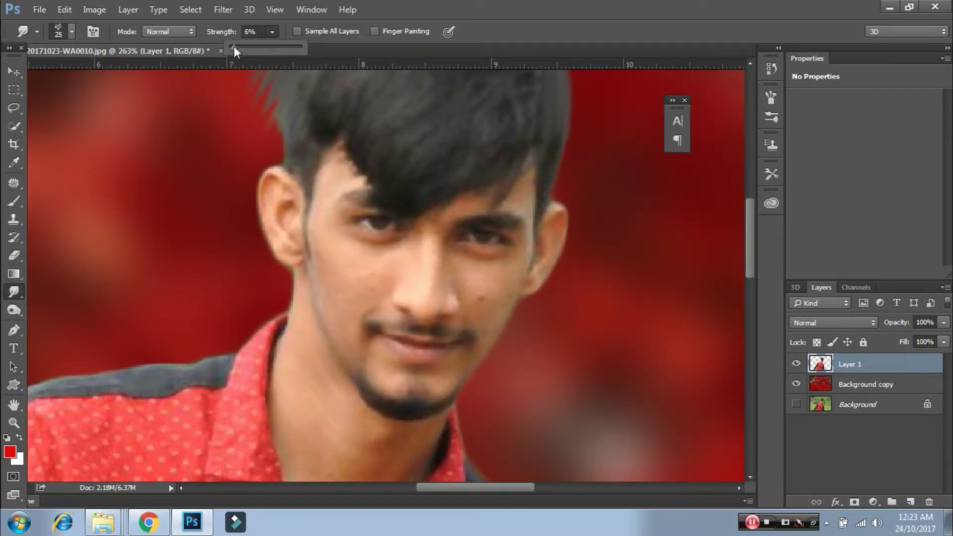
drag(240, 47, 236, 46)
right_click(407, 182)
click(363, 224)
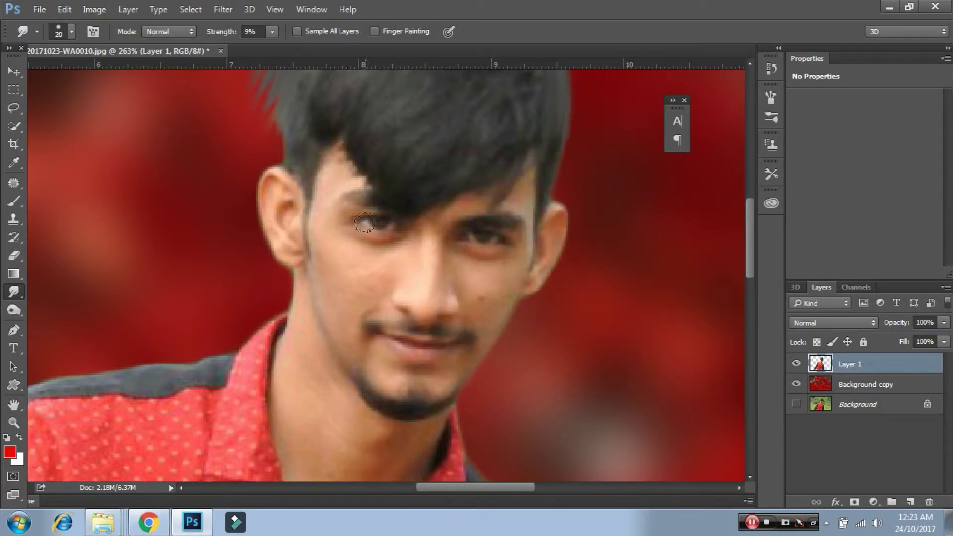
Step: Smudge the hair's upper edge with a 15 px brush
scroll(290, 345, down, 2)
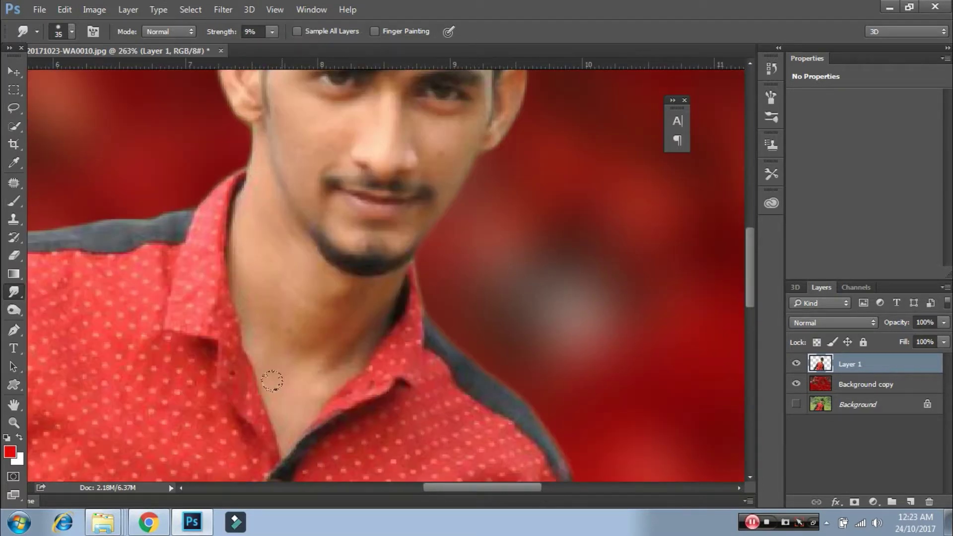
scroll(400, 258, down, 2)
scroll(343, 271, down, 2)
scroll(342, 271, down, 2)
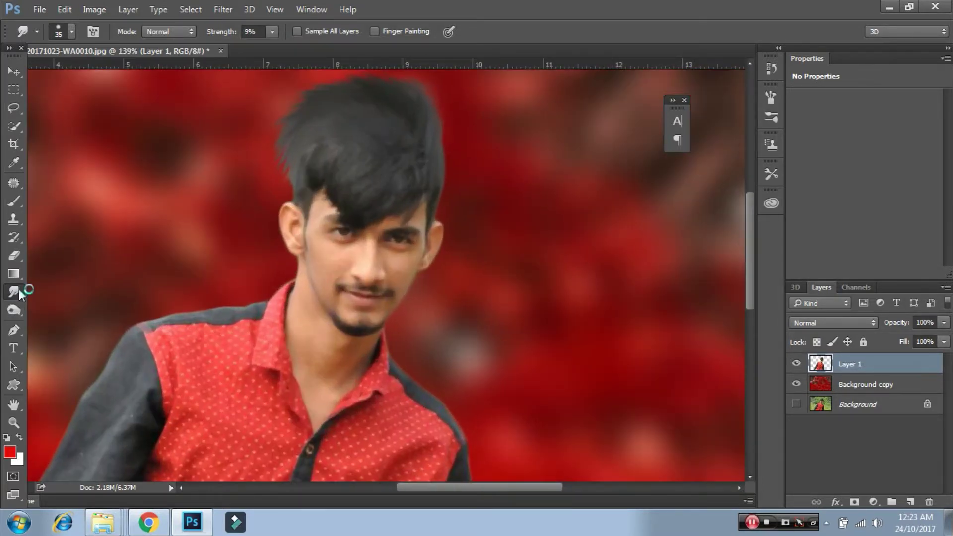
right_click(261, 229)
double_click(269, 325)
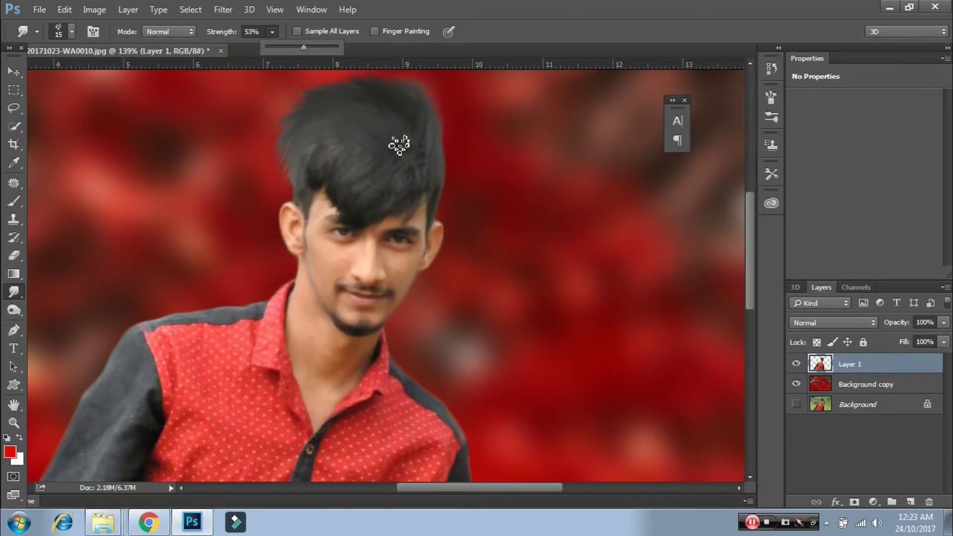
drag(399, 144, 329, 159)
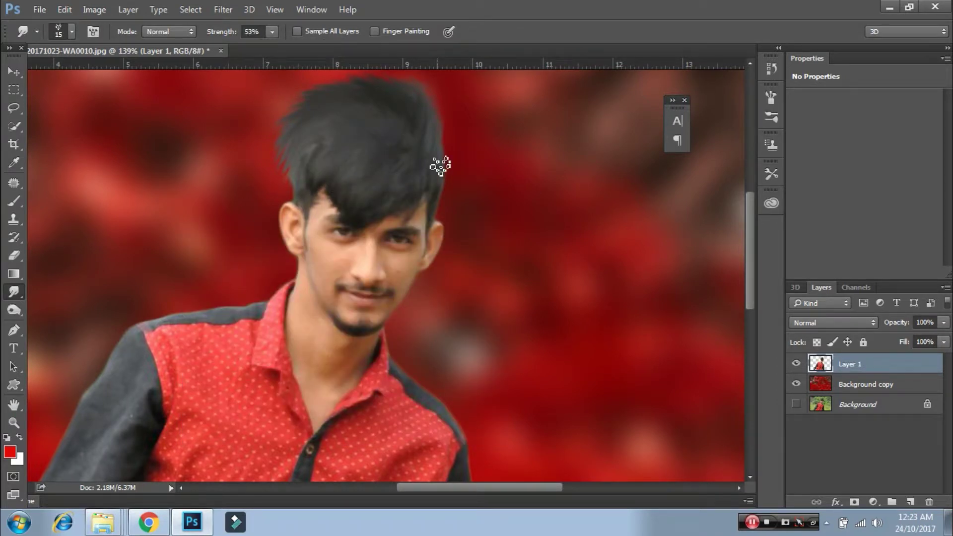
scroll(442, 214, down, 2)
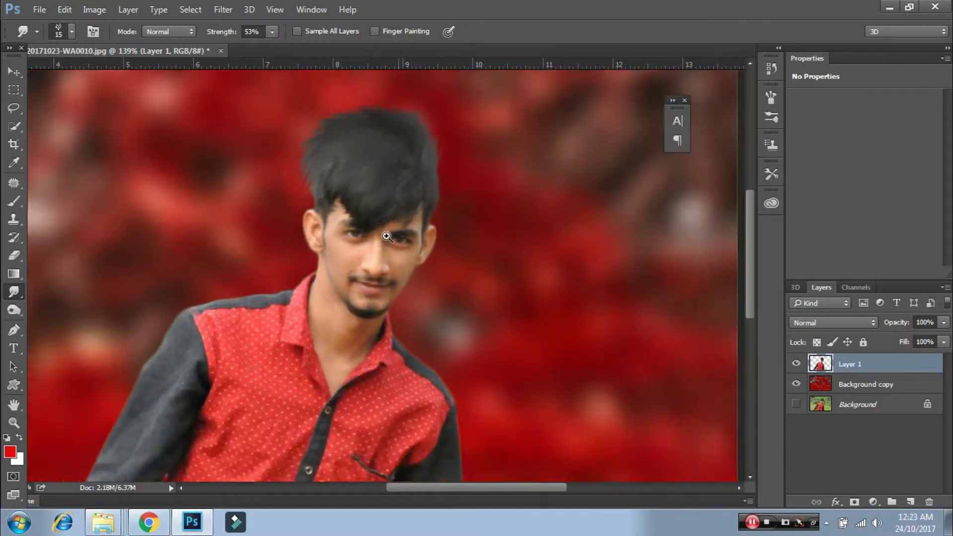
Step: Duplicate the man's layer and tune Dark Contrasts and Detail Extractor (87%) in Color Efex Pro 4
key(v)
key(ctrl+j)
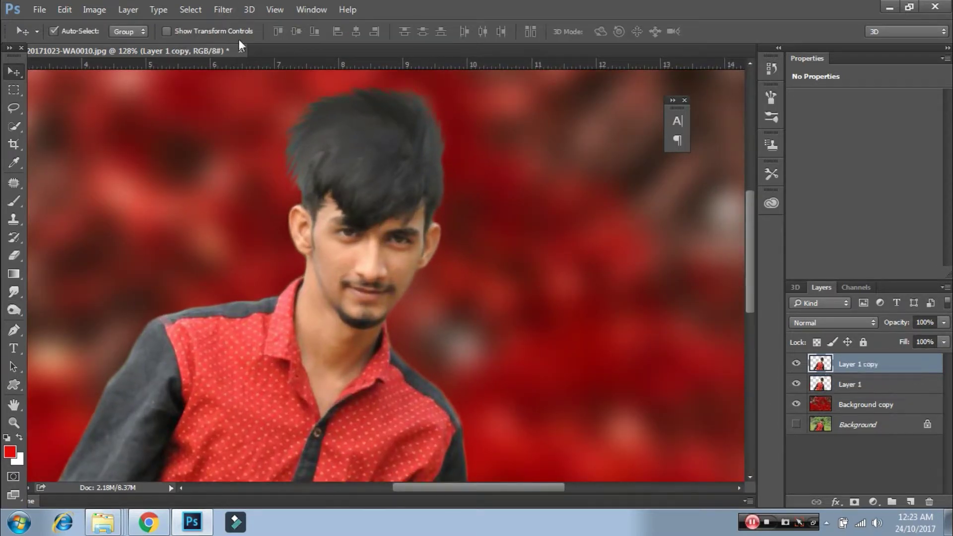
click(222, 9)
click(493, 318)
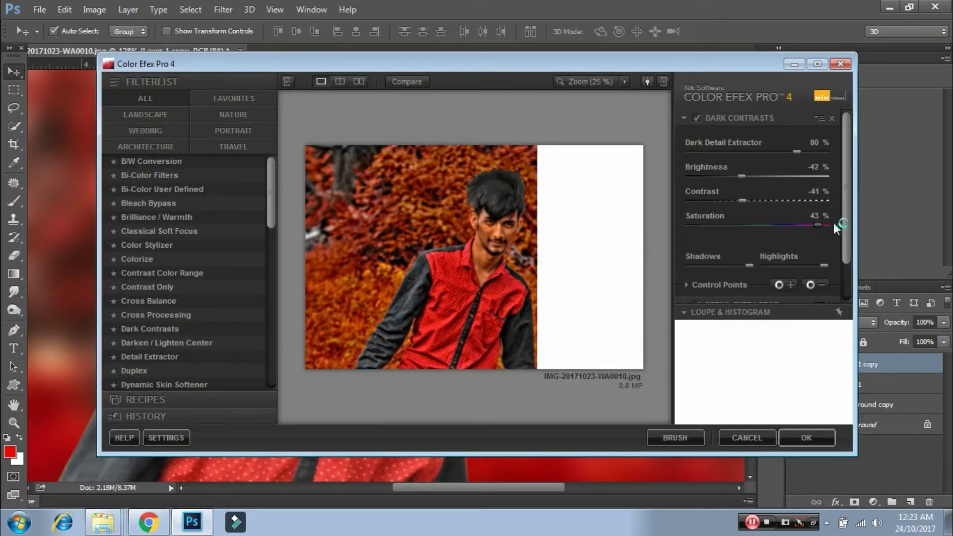
mouse_move(741, 176)
mouse_down()
mouse_move(726, 176)
mouse_move(770, 200)
mouse_up()
drag(796, 151, 809, 152)
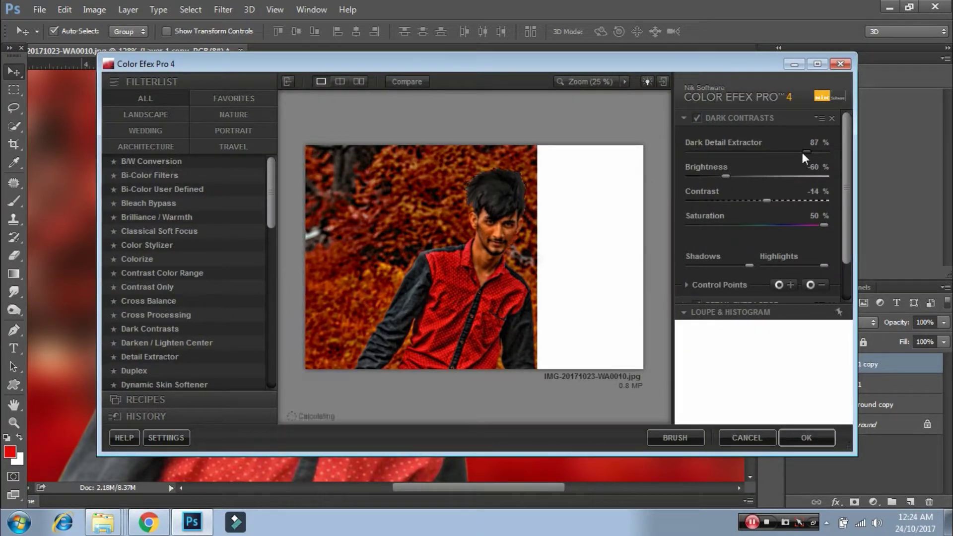
Step: Switch off Indian Summer and apply the filter stack back to Photoshop
scroll(717, 290, down, 2)
click(695, 287)
click(698, 151)
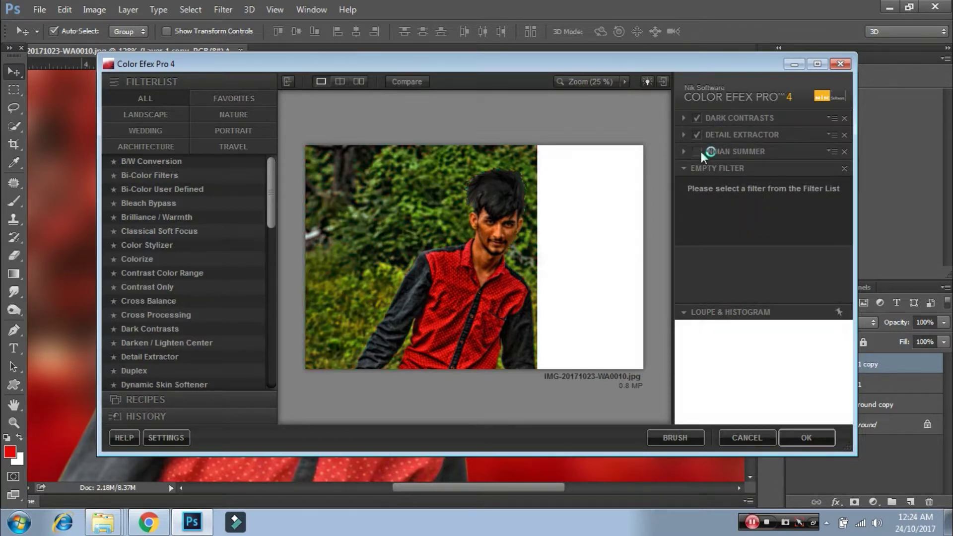
click(806, 437)
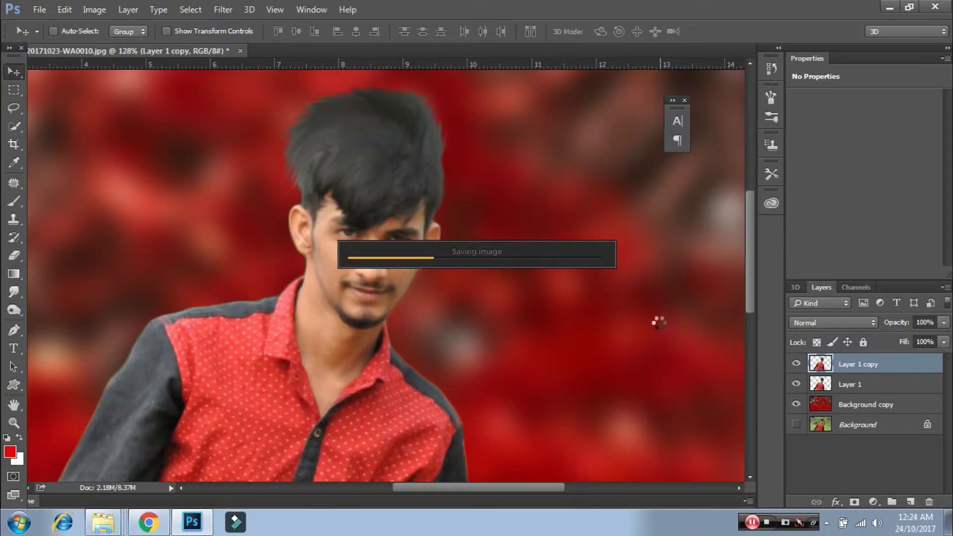
Step: Erase the harsh texture from the face, neck and collar on Layer 1 copy with a shrinking Eraser
scroll(449, 274, up, 2)
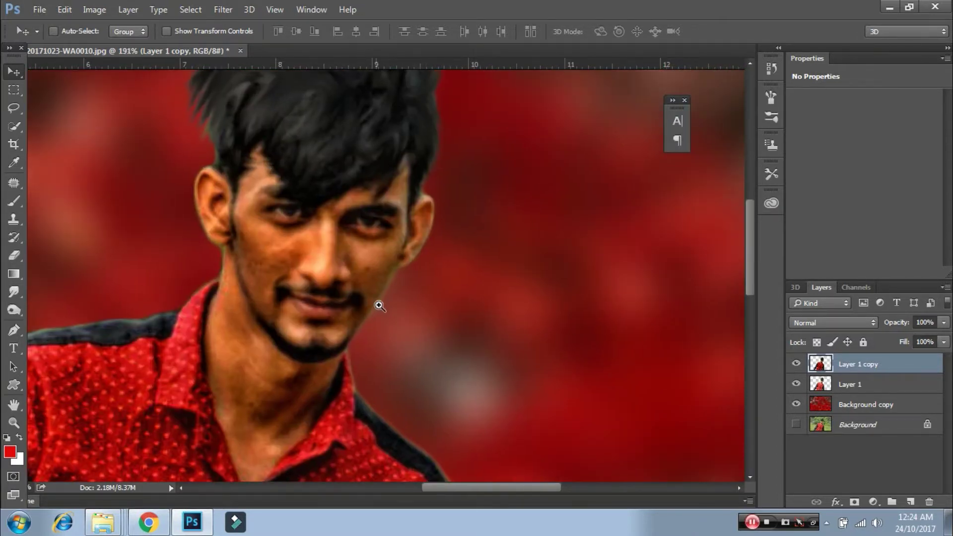
scroll(332, 283, up, 1)
key(e)
key(bracketleft)
key(bracketleft)
key(bracketleft)
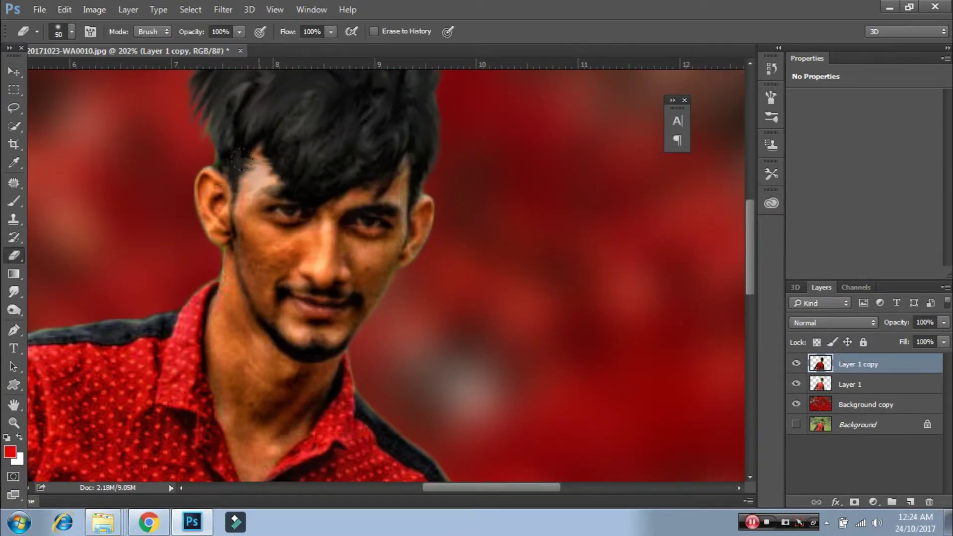
mouse_move(253, 169)
mouse_down()
mouse_move(244, 377)
mouse_move(265, 295)
mouse_move(304, 277)
mouse_up()
key(bracketleft)
key(bracketleft)
drag(307, 238, 263, 392)
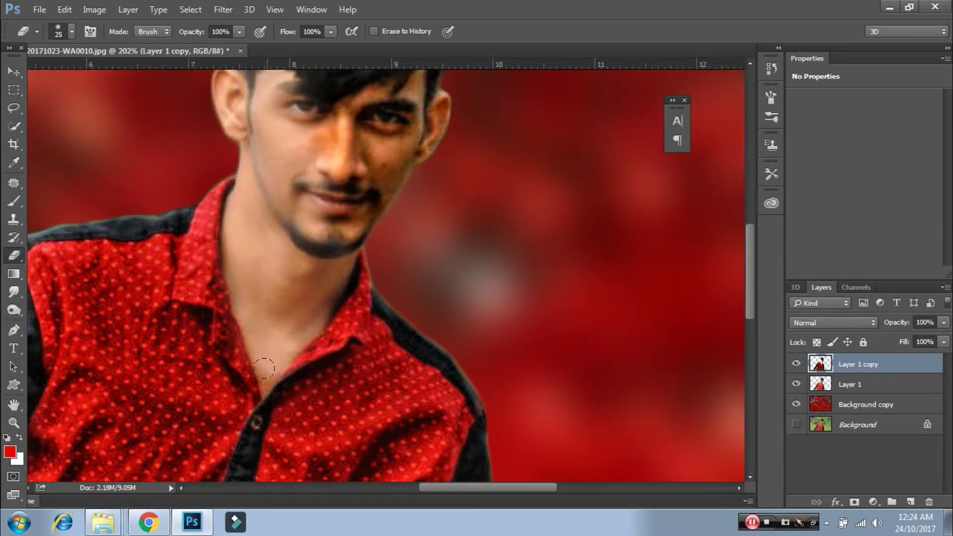
Step: Erase the remaining rough texture on the chin, right cheek, mustache and beard
key(bracketleft)
drag(342, 198, 357, 234)
mouse_move(360, 169)
mouse_down()
mouse_move(327, 305)
mouse_move(308, 248)
mouse_move(287, 323)
mouse_up()
key(bracketright)
drag(296, 247, 338, 214)
key(bracketright)
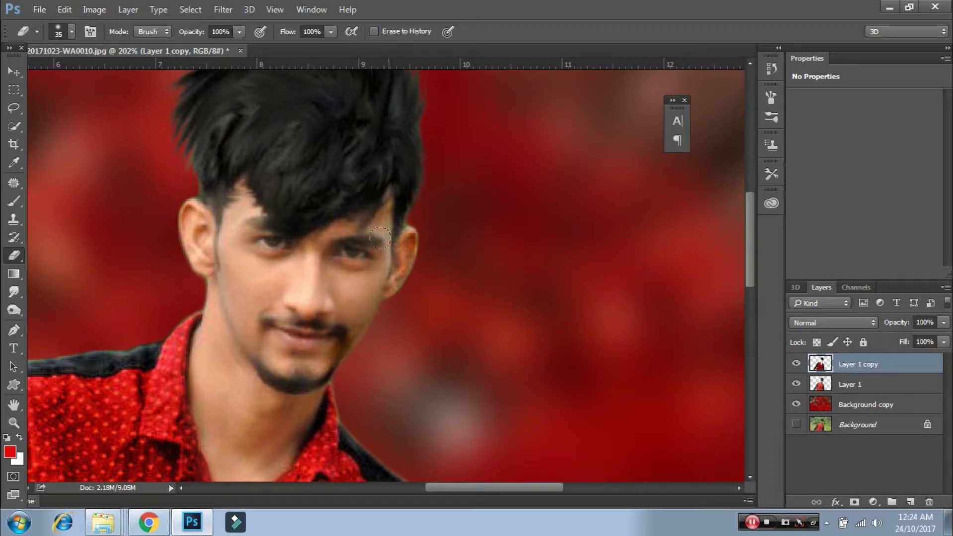
drag(347, 347, 313, 320)
scroll(322, 341, down, 4)
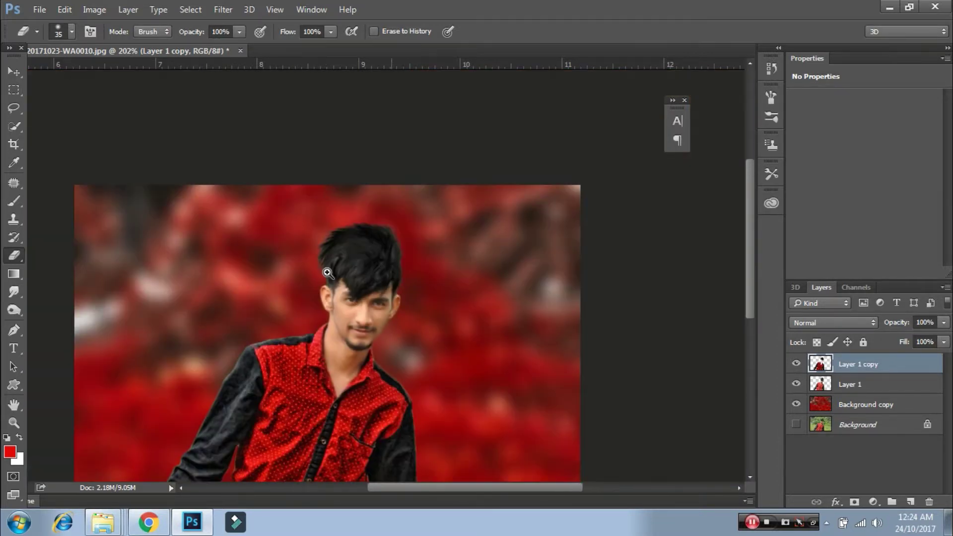
scroll(313, 391, up, 1)
scroll(321, 279, down, 2)
scroll(390, 291, up, 1)
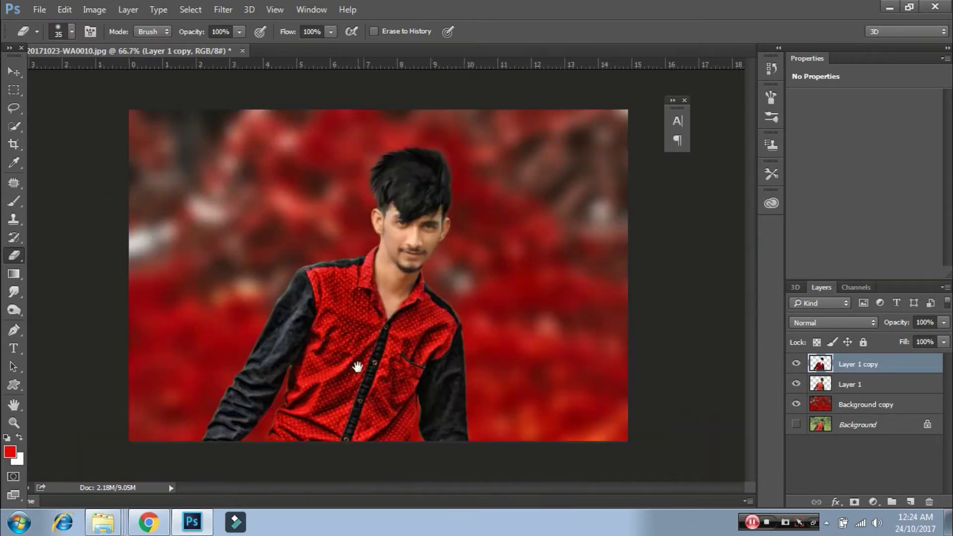
scroll(389, 291, up, 1)
Step: Apply Brightness/Contrast to Layer 1 with Brightness 20 and Contrast 12
click(12, 73)
click(94, 10)
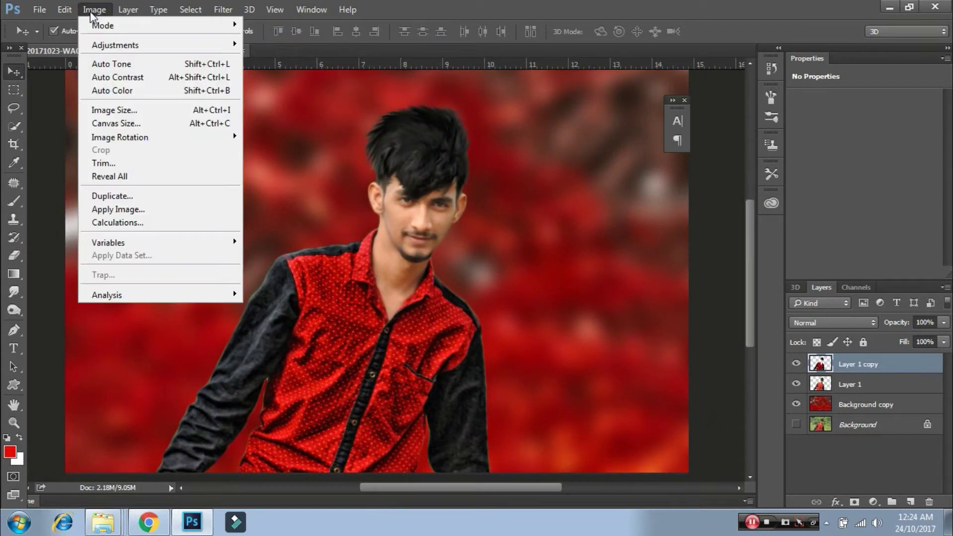
click(868, 383)
click(94, 9)
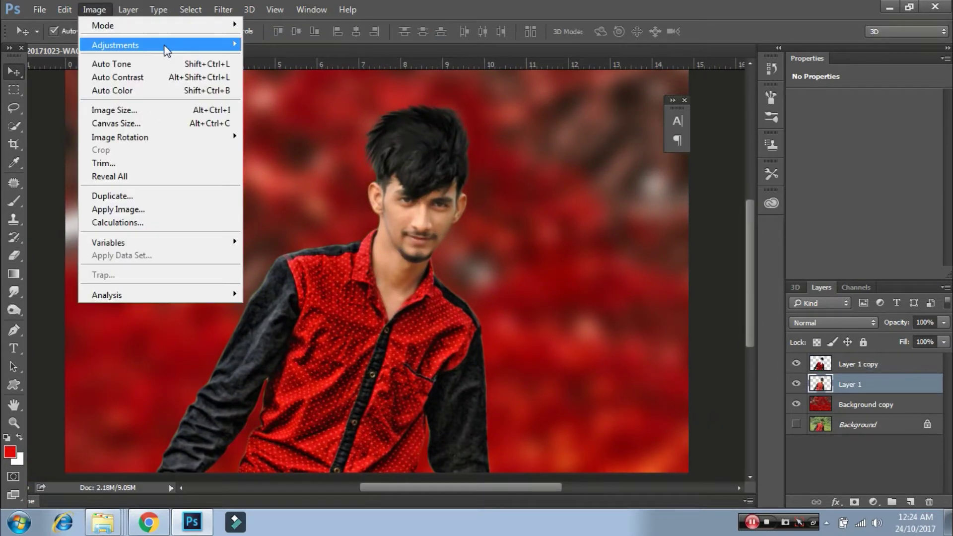
click(277, 46)
drag(756, 164, 757, 163)
drag(748, 197, 756, 197)
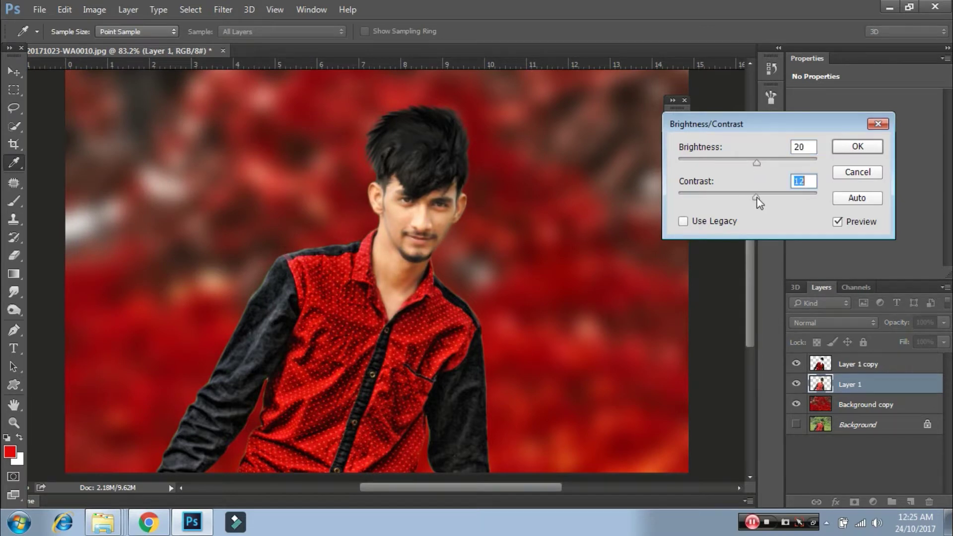
key(Return)
Step: Switch to the Move tool and select the top Layer 1 copy
key(v)
scroll(366, 172, down, 5)
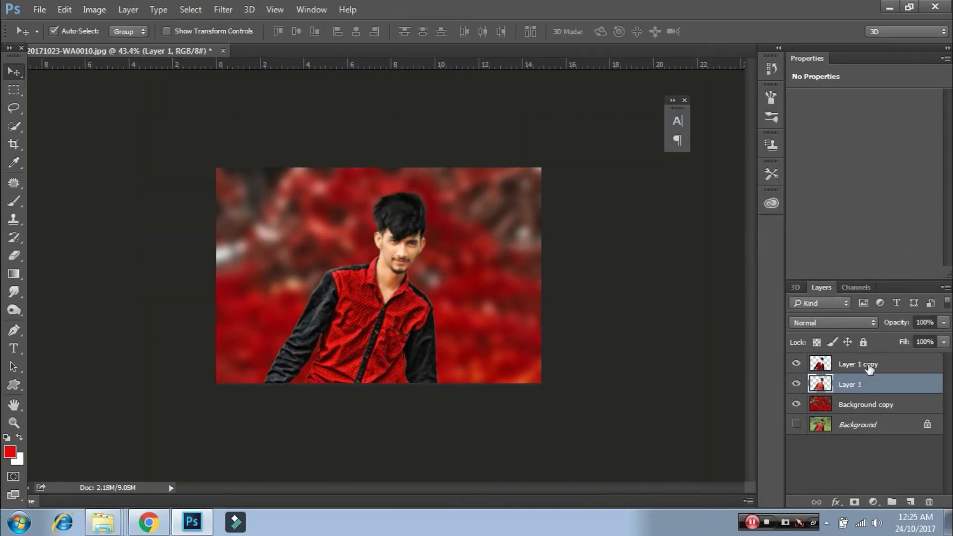
click(868, 365)
Step: Stamp visible layers into Layer 2; set Camera Raw Clarity +67, Contrast +35, Whites +31, Blacks -40, Exposure +0.15
key(ctrl+shift+alt+e)
click(182, 8)
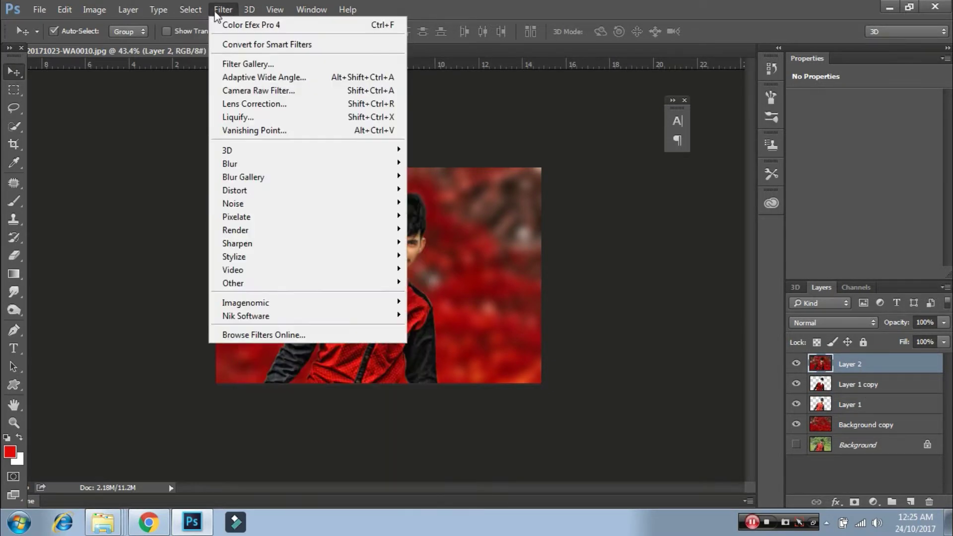
click(356, 90)
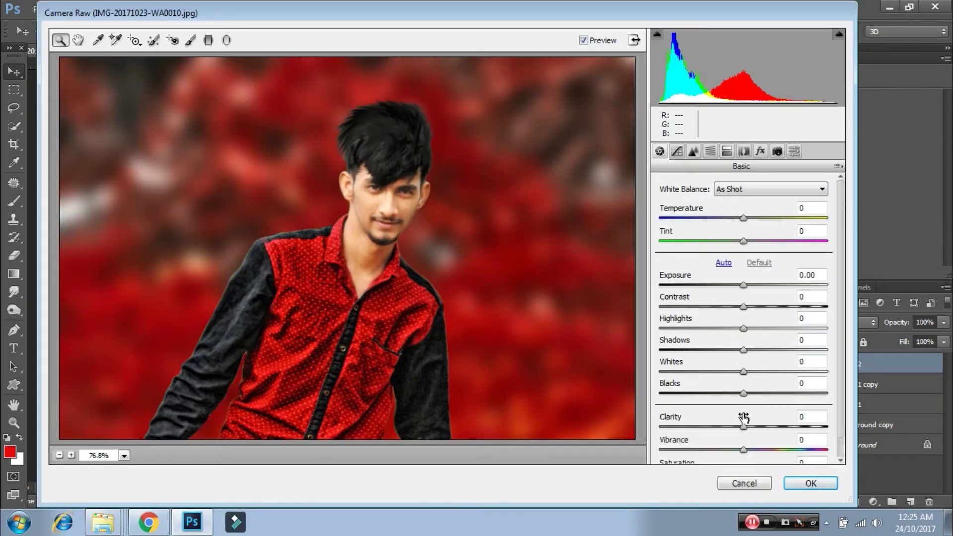
drag(743, 426, 788, 427)
click(745, 321)
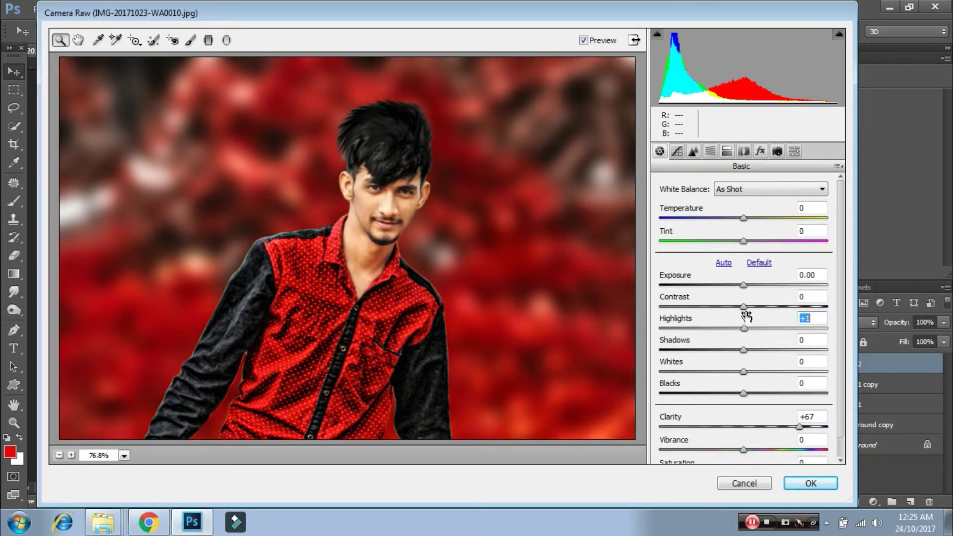
mouse_move(743, 307)
mouse_down()
mouse_move(777, 313)
mouse_move(801, 339)
mouse_move(747, 338)
mouse_up()
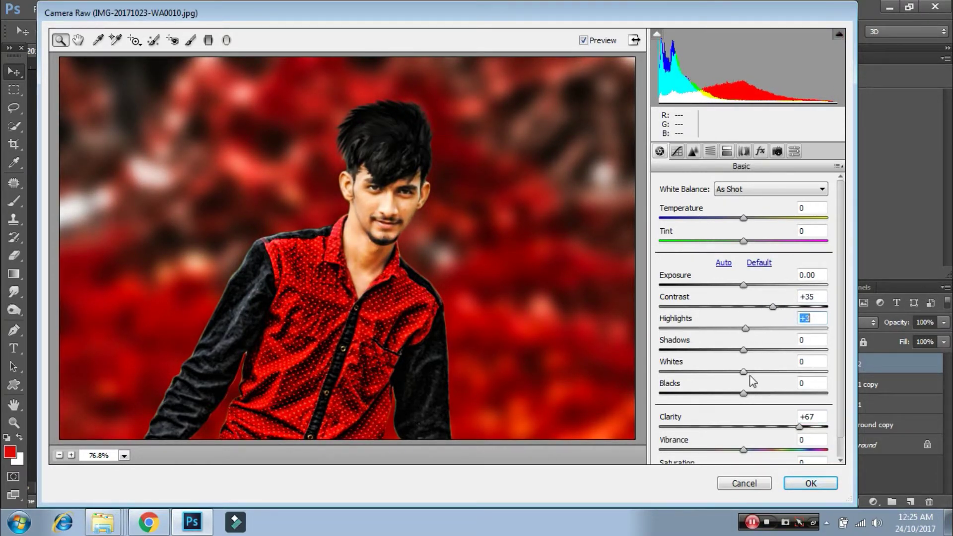
mouse_move(744, 372)
mouse_down()
mouse_move(760, 372)
mouse_move(713, 396)
mouse_up()
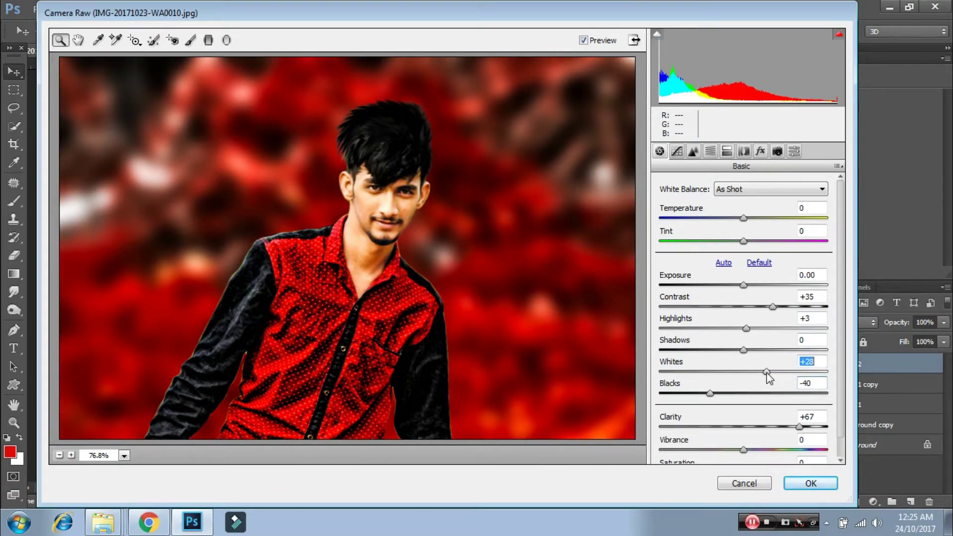
drag(769, 377, 773, 382)
click(753, 287)
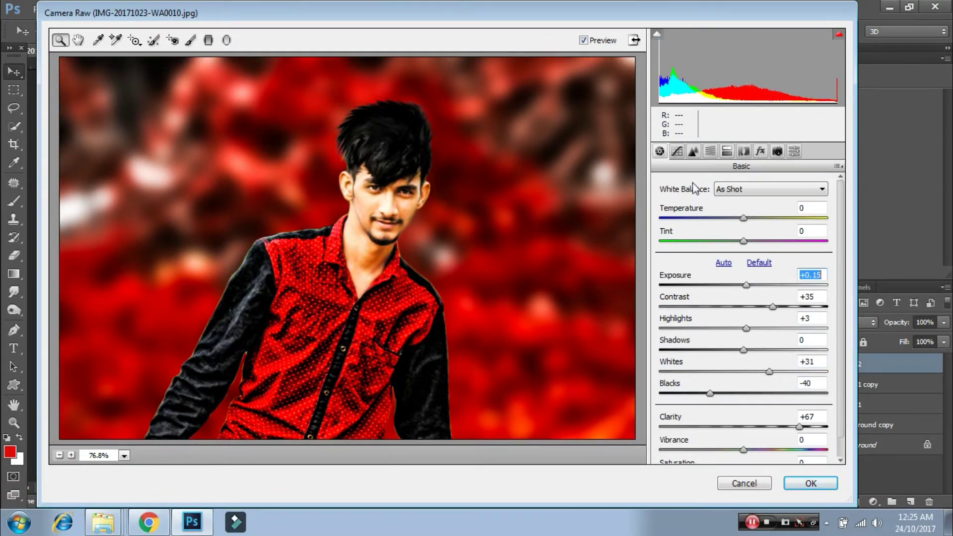
Step: Shift the Reds hue to -8 and adjust Reds luminance in the HSL panel
click(710, 151)
drag(748, 250, 741, 250)
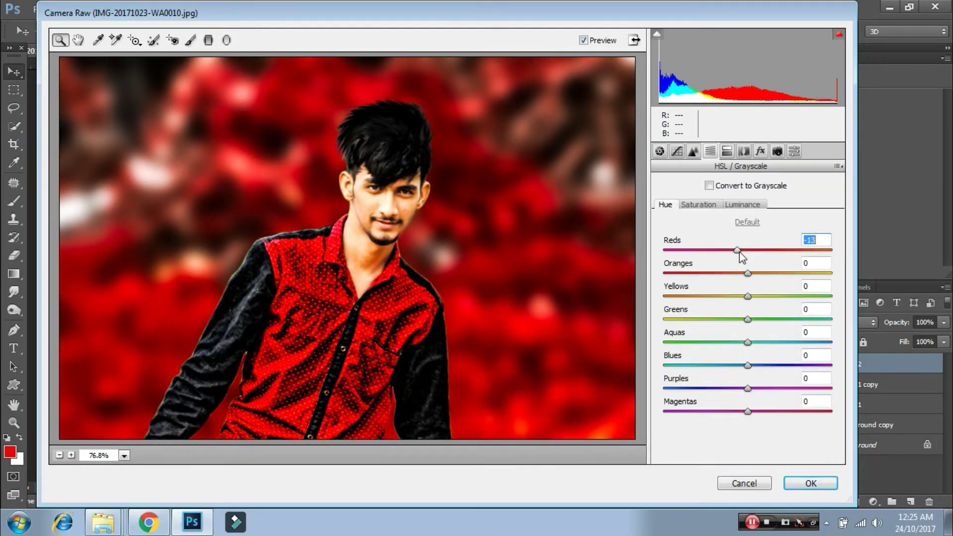
click(714, 209)
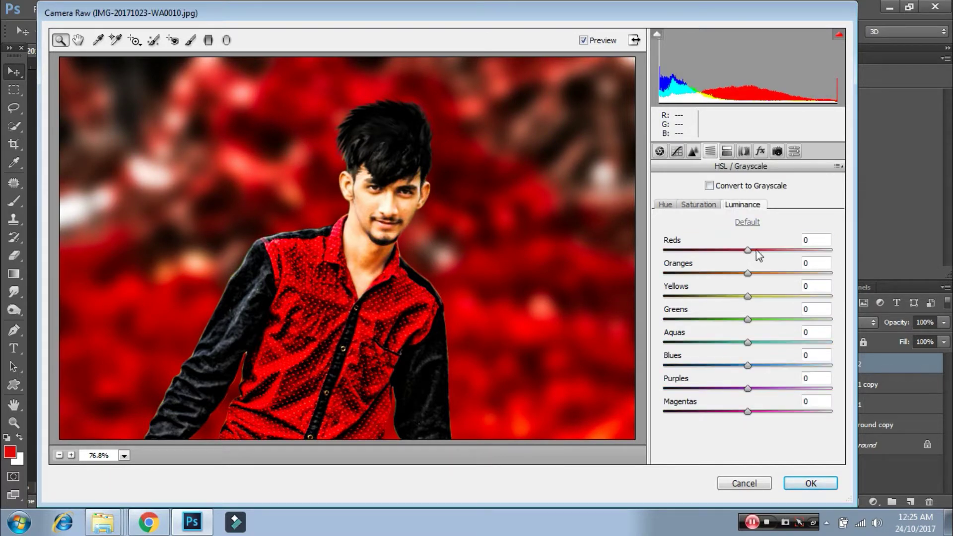
drag(748, 250, 740, 252)
click(672, 204)
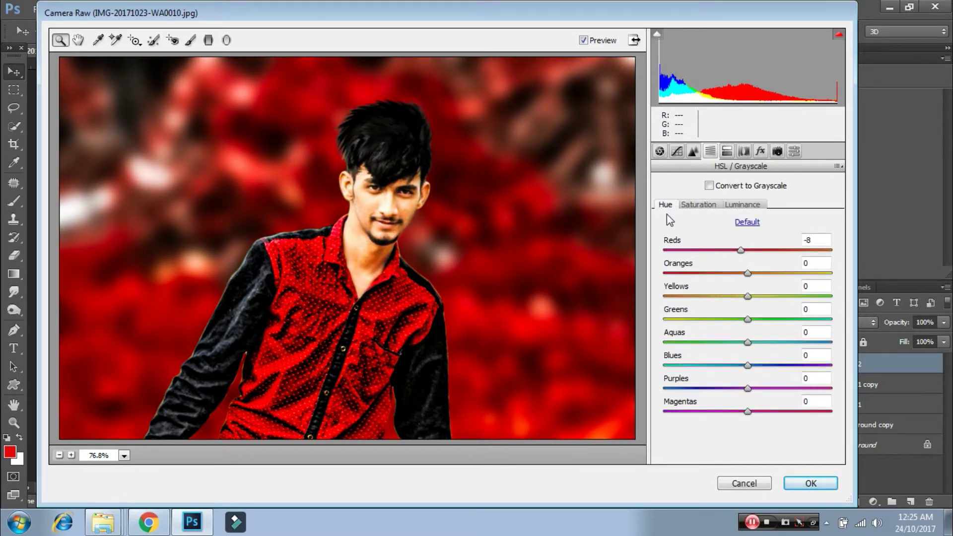
key(ctrl+alt+1)
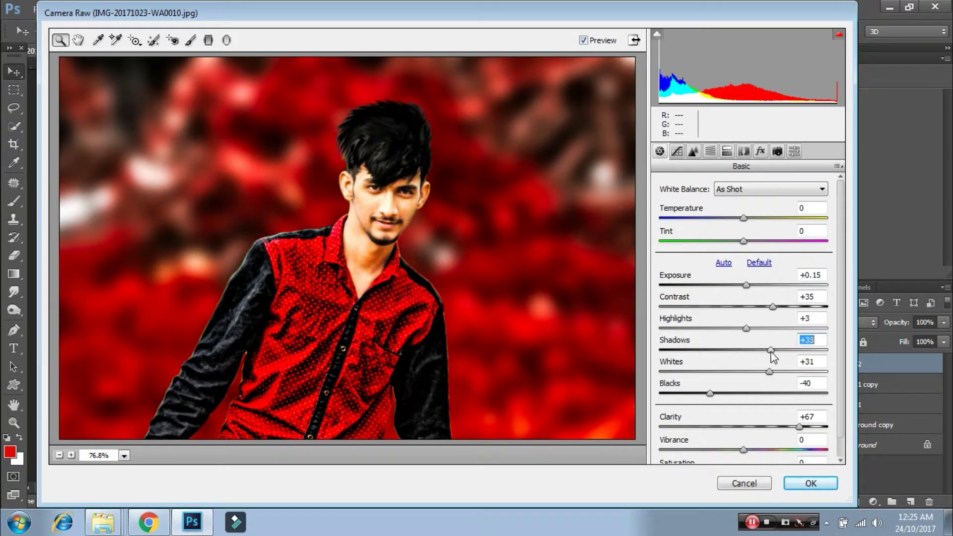
Step: Apply the Camera Raw edits and run GREYCstoration noise removal on Layer 2 with value 111
click(811, 483)
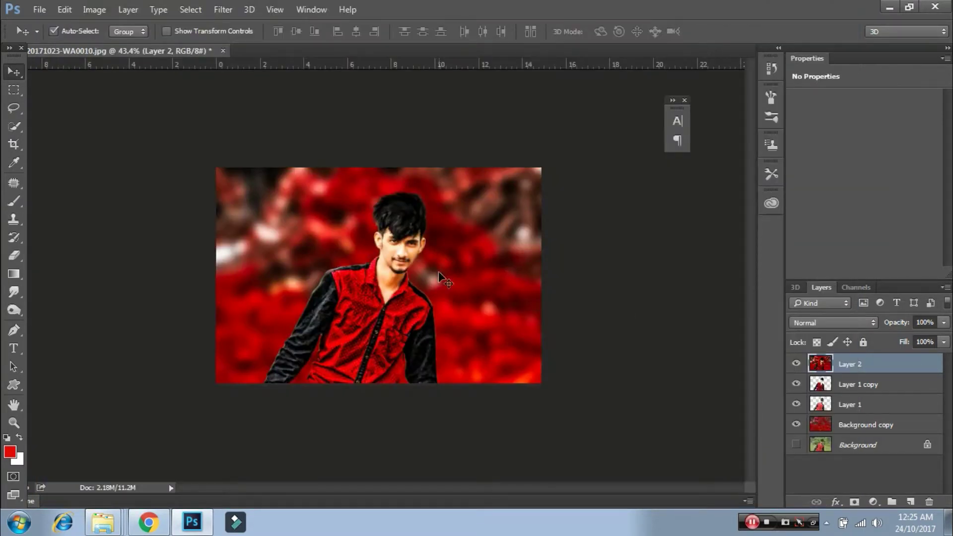
click(439, 271)
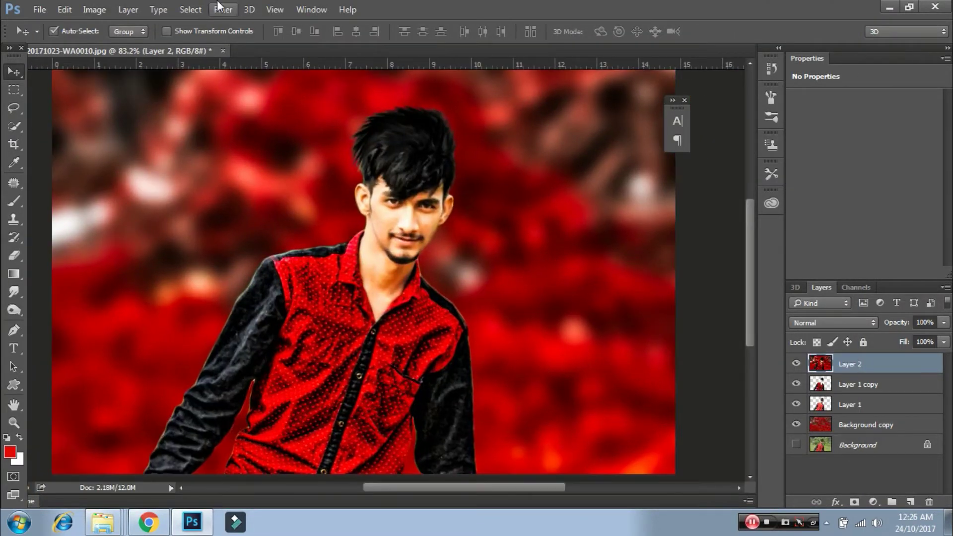
click(223, 9)
click(479, 242)
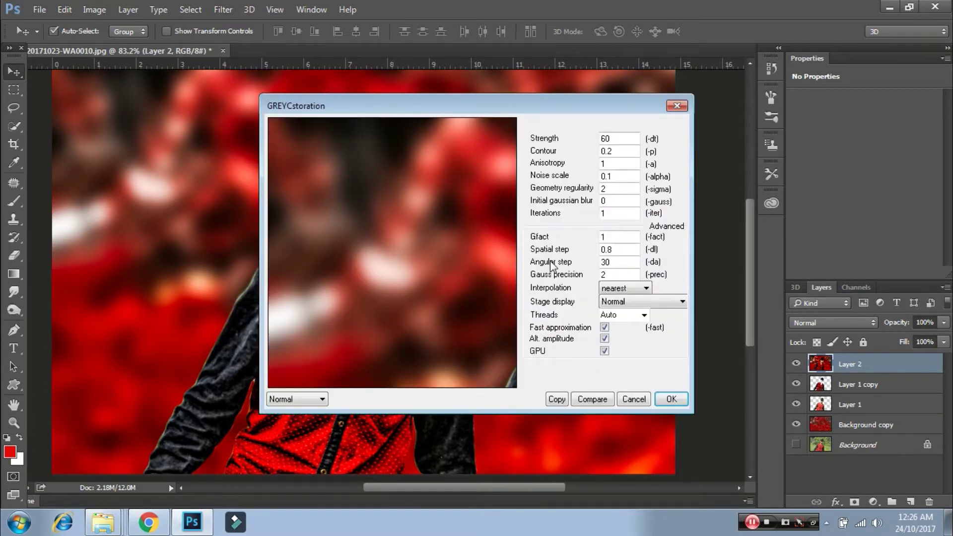
text(1)
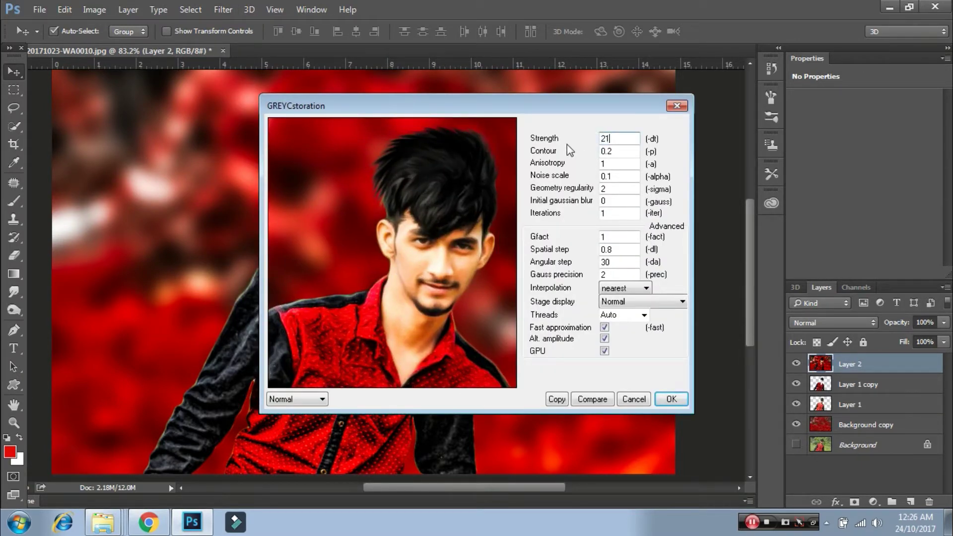
text(11)
key(Return)
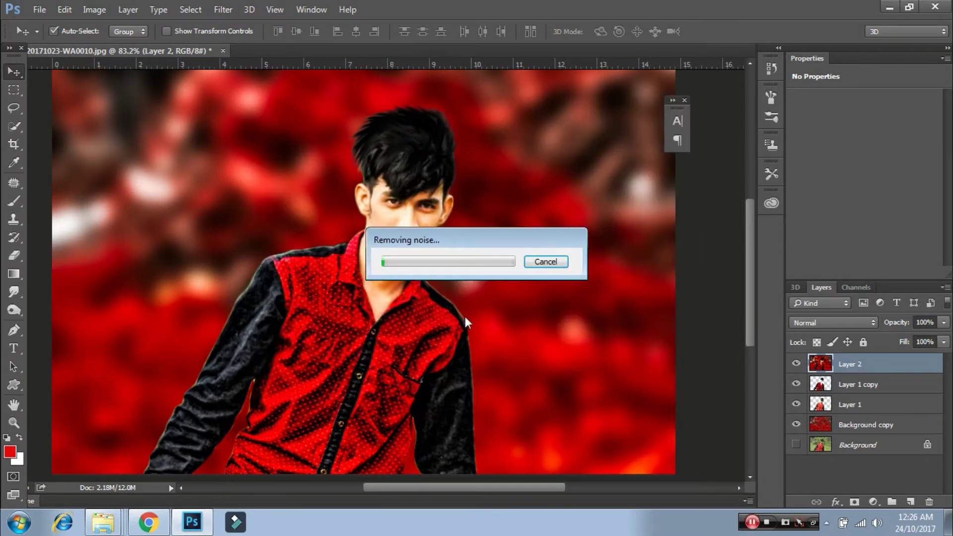
Step: Duplicate Layer 2 and rerun the noise removal on the copy
scroll(408, 252, up, 2)
key(e)
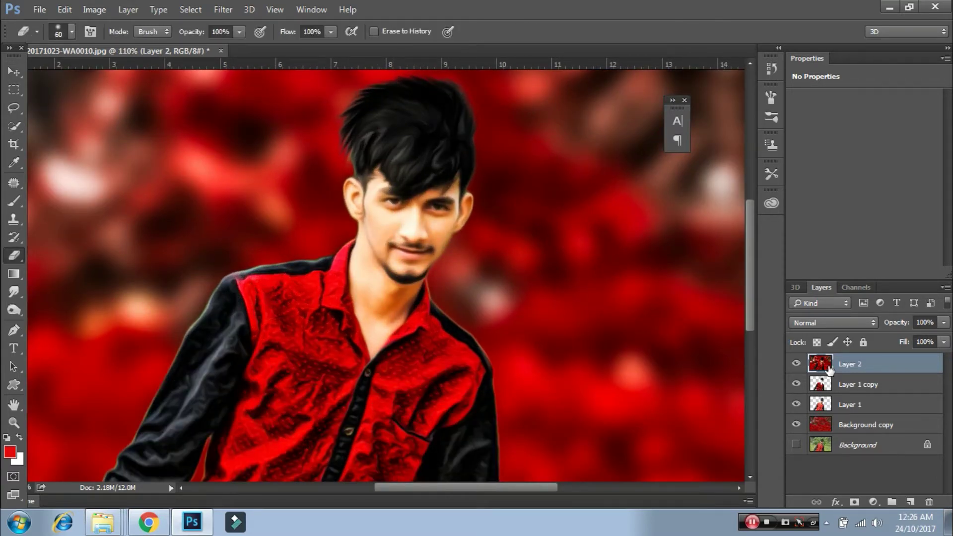
key(ctrl+j)
key(ctrl+f)
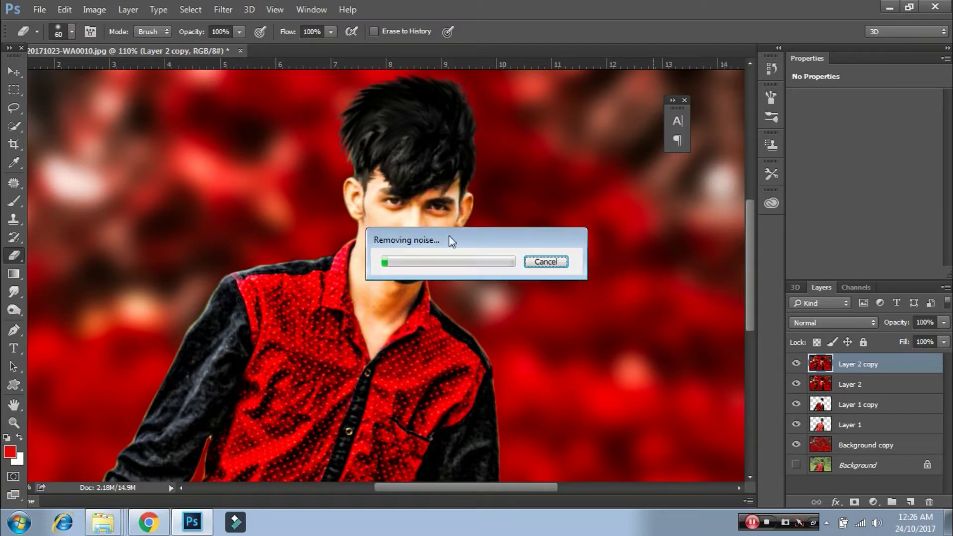
Step: Dodge the midtones of the man's face on Layer 2 at 22% exposure, then zoom out
scroll(398, 206, up, 1)
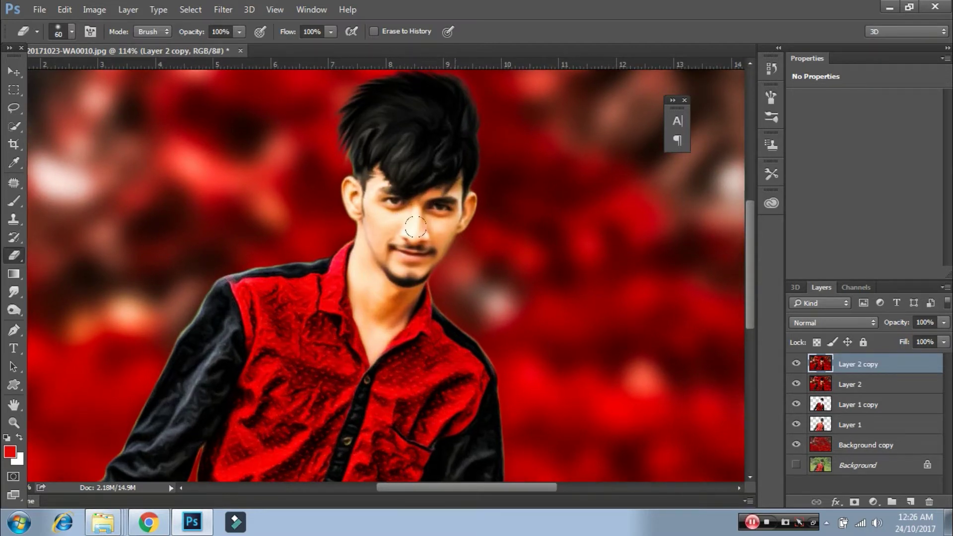
click(14, 310)
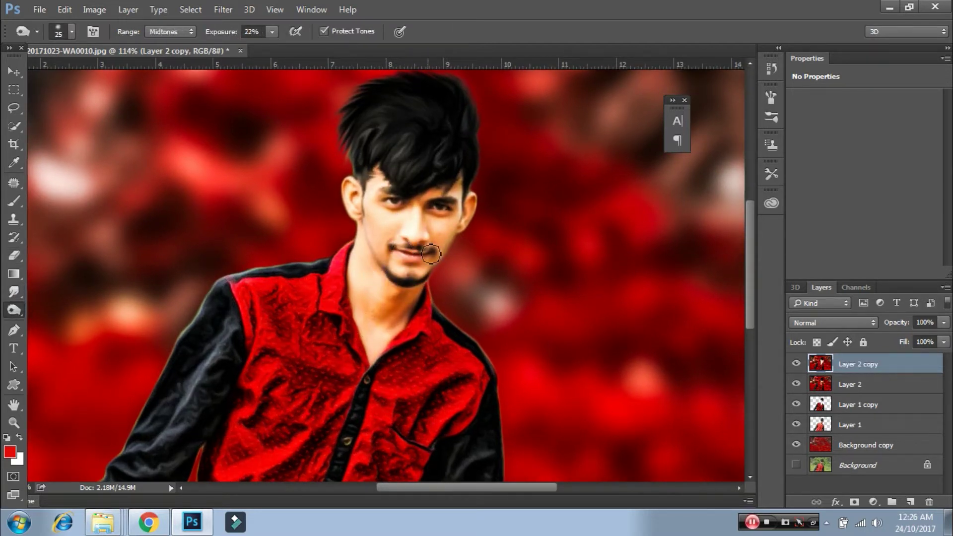
click(824, 386)
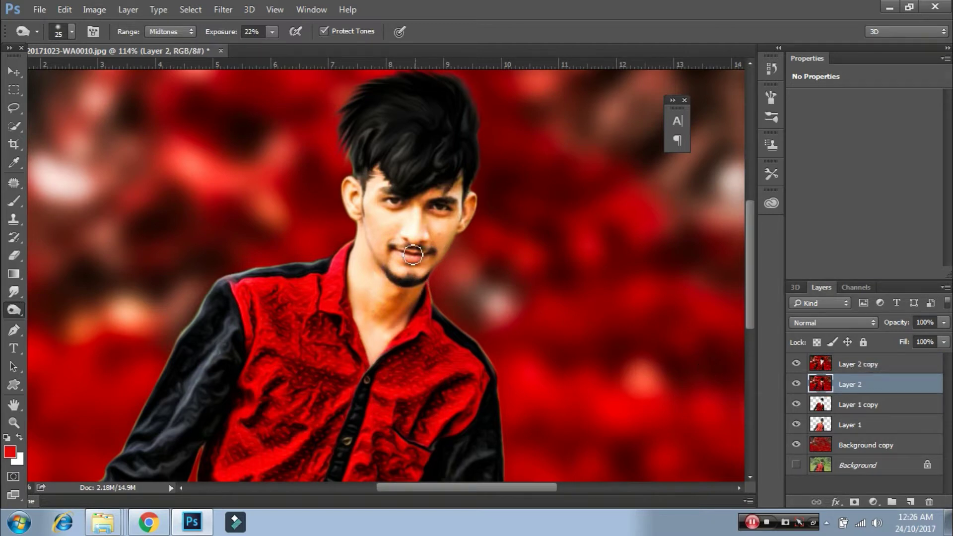
scroll(333, 227, down, 2)
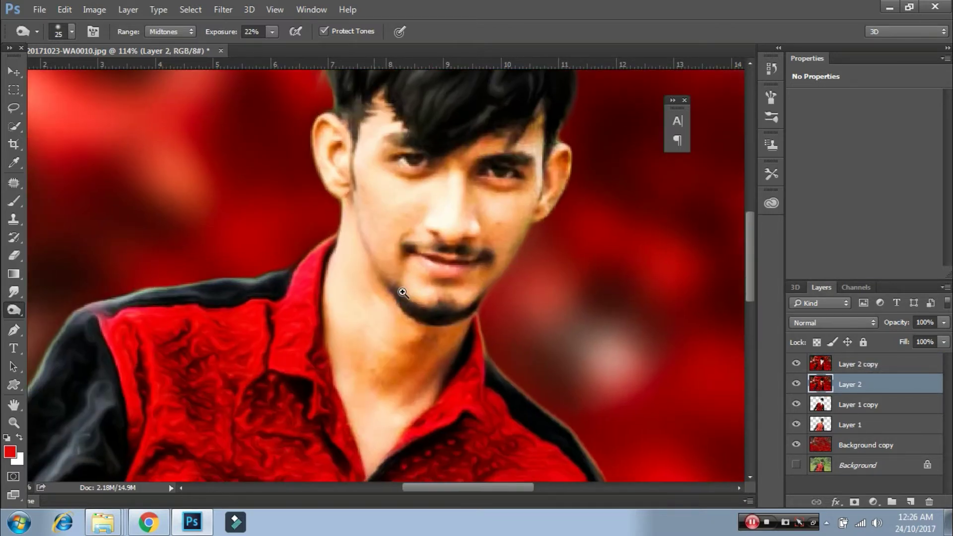
scroll(333, 227, down, 2)
key(v)
scroll(244, 426, up, 1)
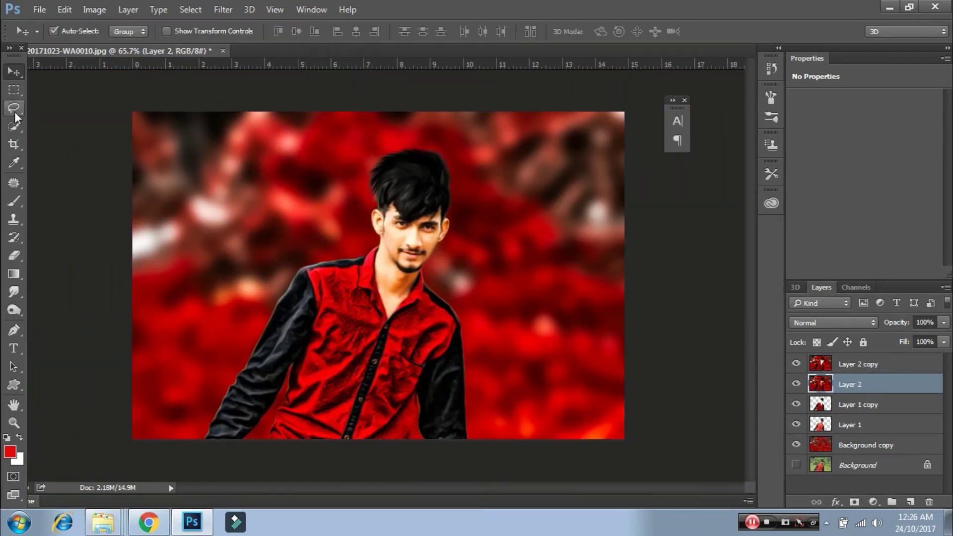
scroll(378, 276, up, 1)
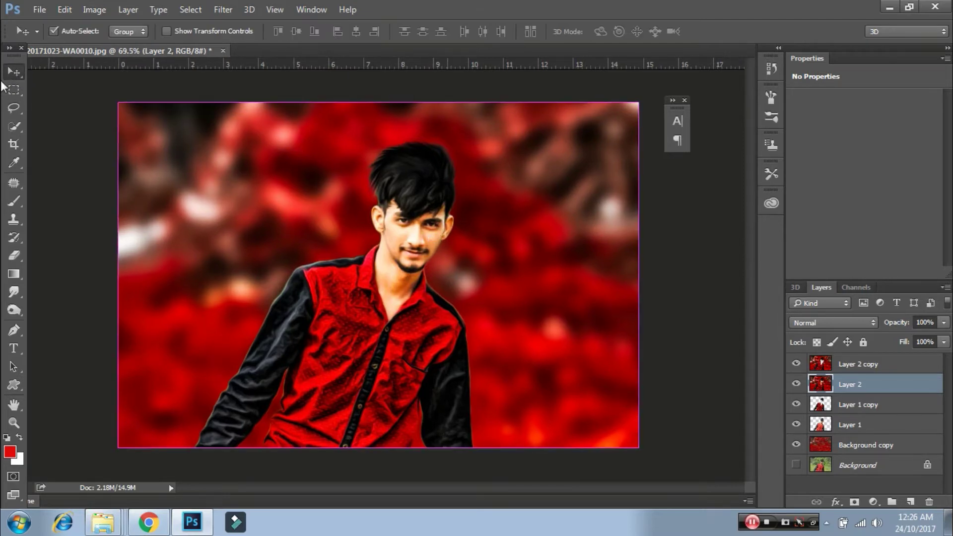
Step: Stamp visible layers into Layer 3 and set Camera Raw Clarity +10, Vibrance +21, Exposure +0.30
click(897, 367)
key(ctrl+shift+alt+e)
click(219, 10)
click(298, 89)
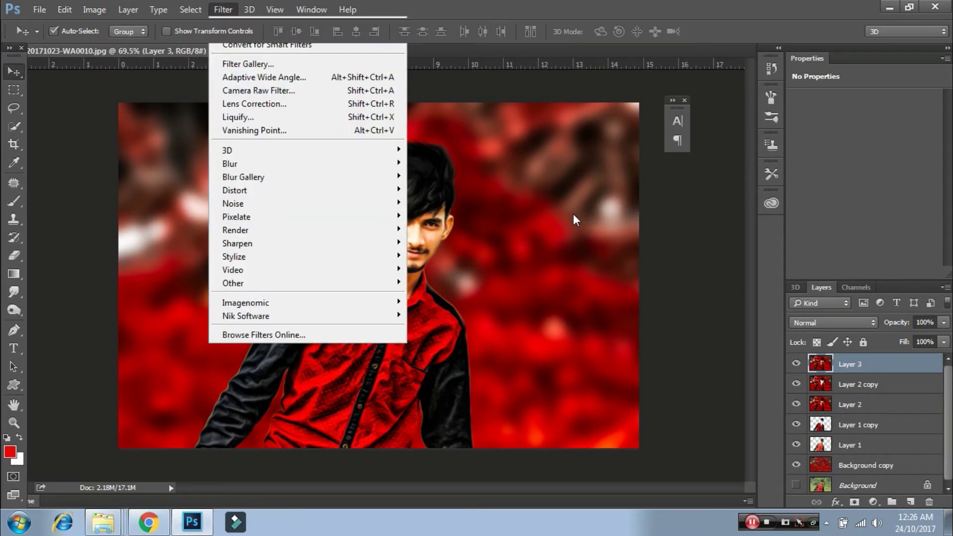
mouse_move(745, 427)
mouse_down()
mouse_move(754, 428)
mouse_move(740, 455)
mouse_move(763, 458)
mouse_up()
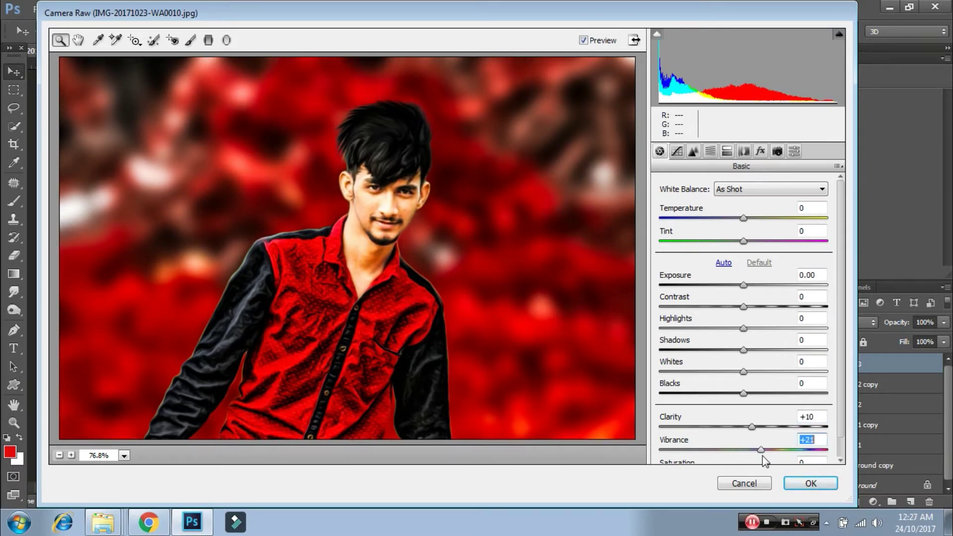
drag(753, 315, 751, 314)
drag(743, 286, 748, 286)
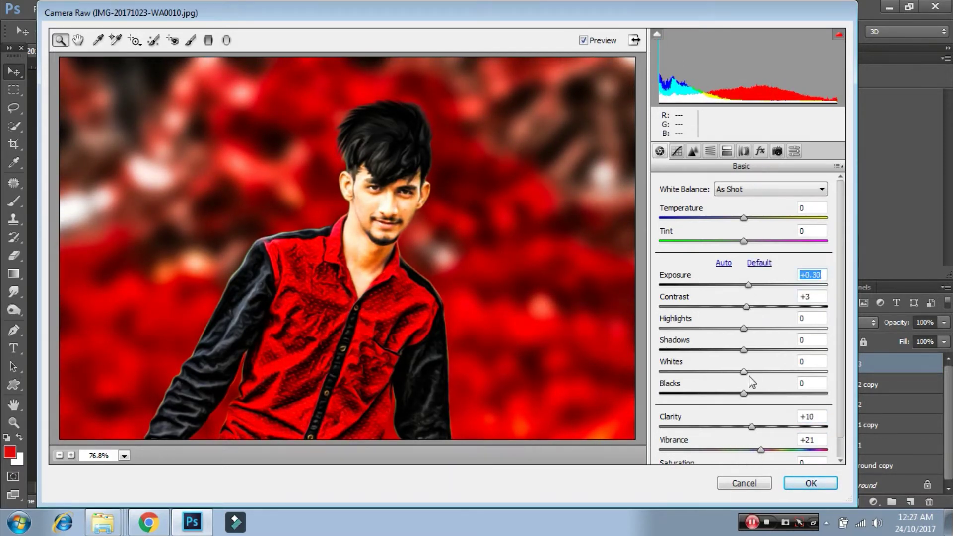
drag(744, 373, 750, 372)
Step: Shift the Oranges hue to +14 and apply the Camera Raw filter
scroll(741, 324, down, 1)
scroll(740, 323, up, 1)
click(710, 151)
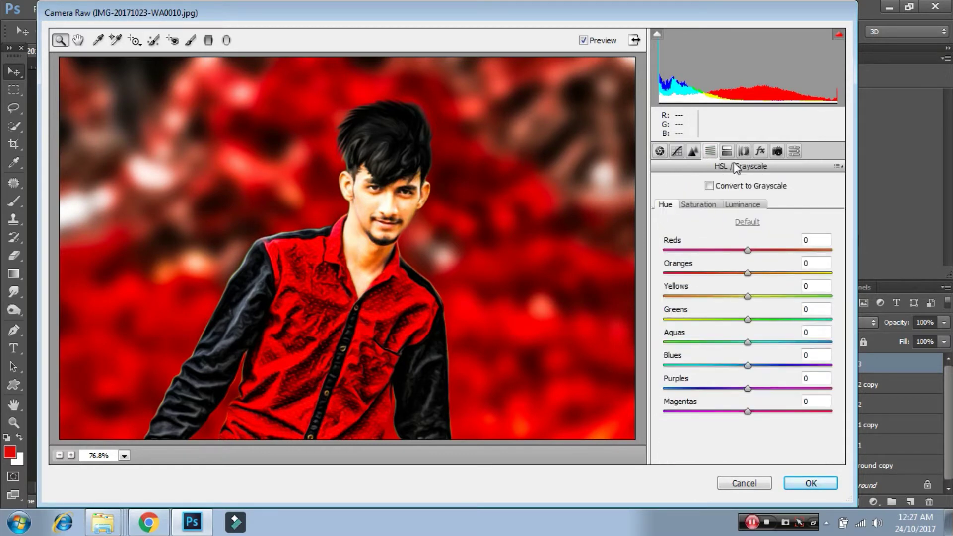
drag(748, 274, 760, 273)
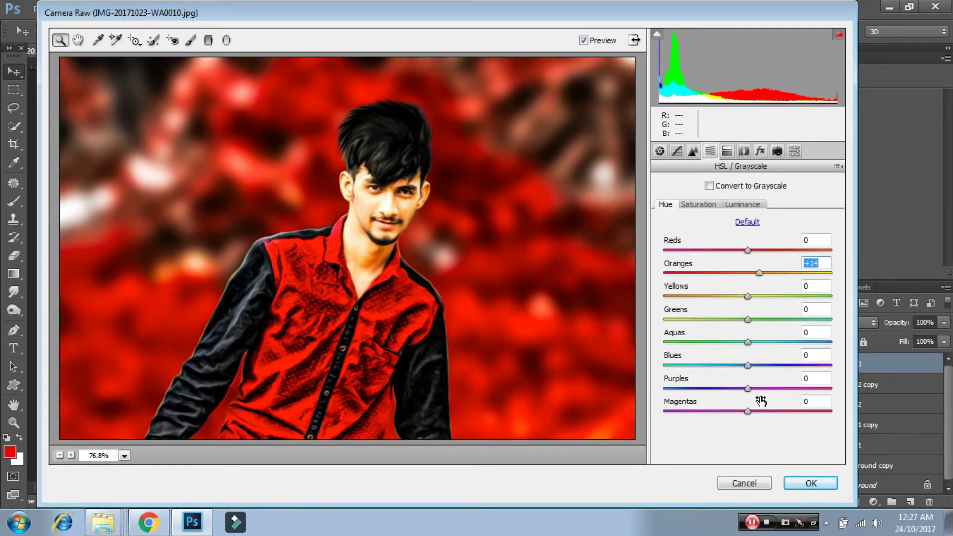
click(809, 483)
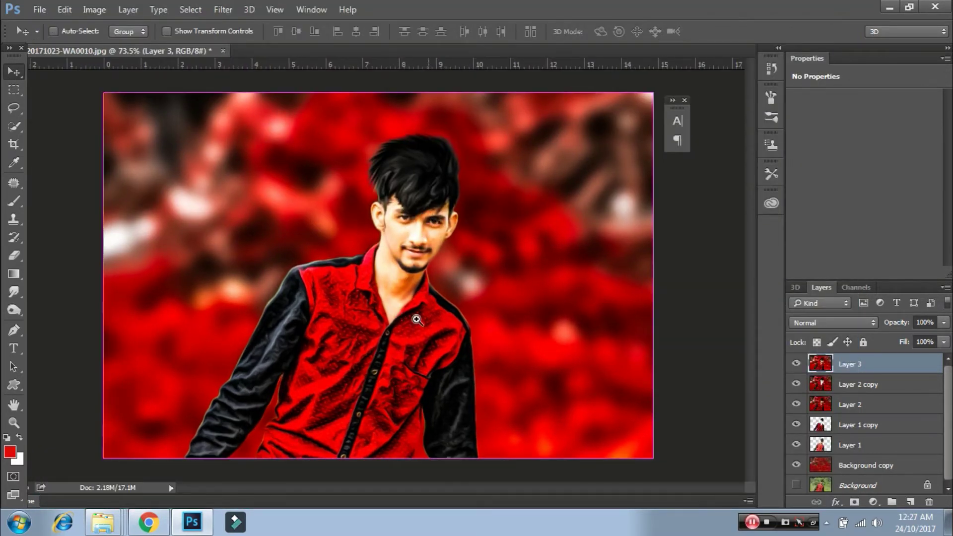
Step: Place the BAAP BAAP HOTA HAI image into the document, scaled down on the right
drag(416, 319, 298, 245)
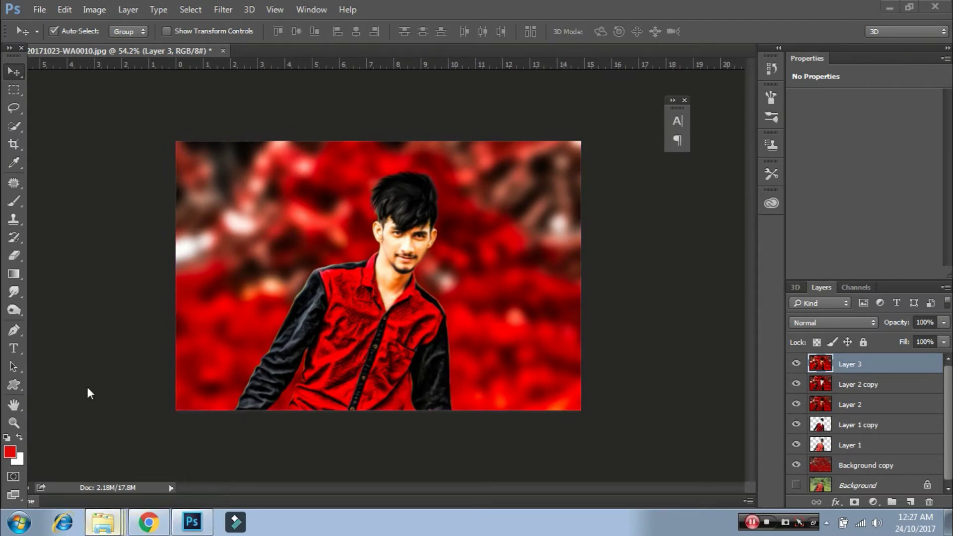
click(103, 521)
scroll(446, 248, down, 1)
drag(451, 94, 457, 328)
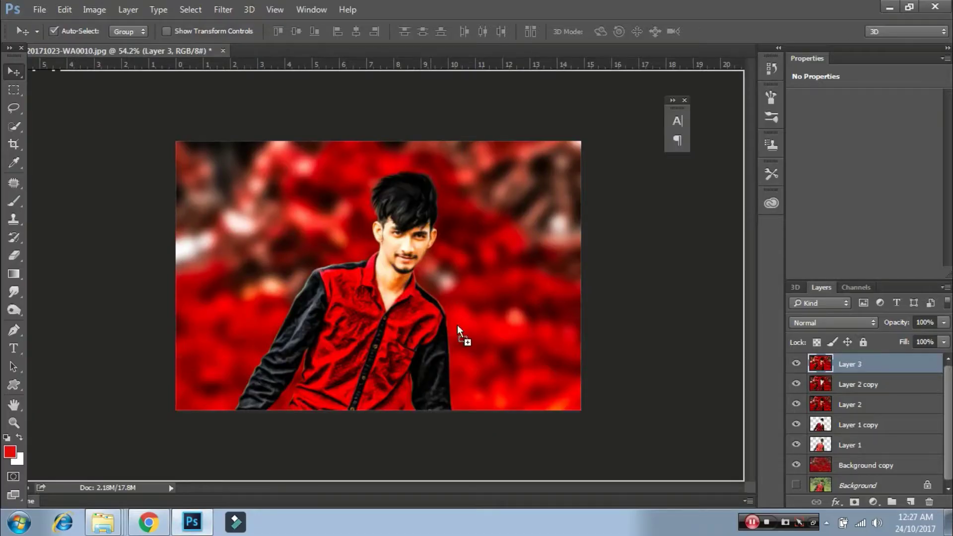
drag(494, 140, 443, 202)
drag(381, 277, 508, 330)
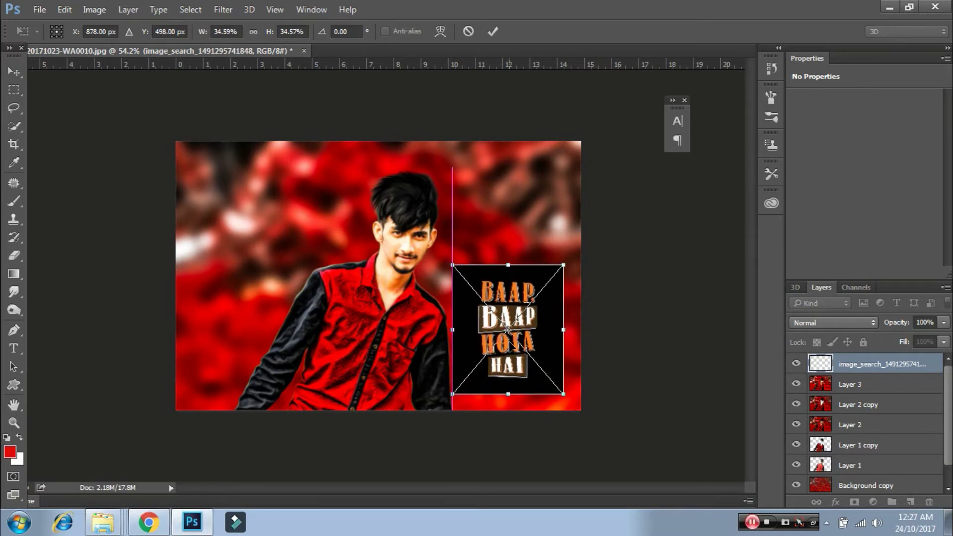
key(Return)
Step: Blend the text in Screen mode and refine its size and position beside the man
click(834, 322)
click(824, 131)
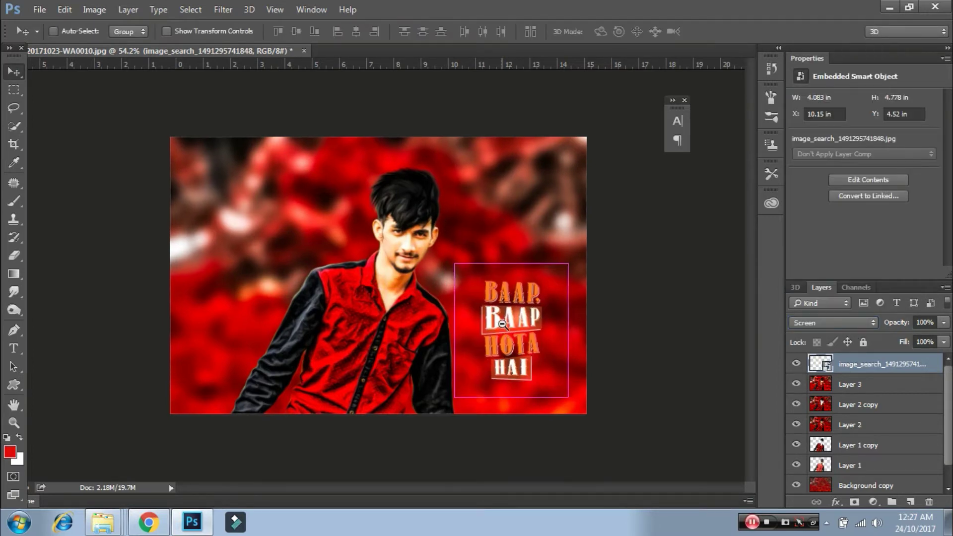
scroll(502, 323, up, 3)
key(ctrl+t)
mouse_move(537, 348)
mouse_down()
mouse_move(597, 266)
mouse_move(596, 212)
mouse_up()
drag(639, 153, 642, 139)
mouse_move(614, 234)
mouse_down()
mouse_move(626, 352)
mouse_move(582, 354)
mouse_up()
key(Return)
click(647, 323)
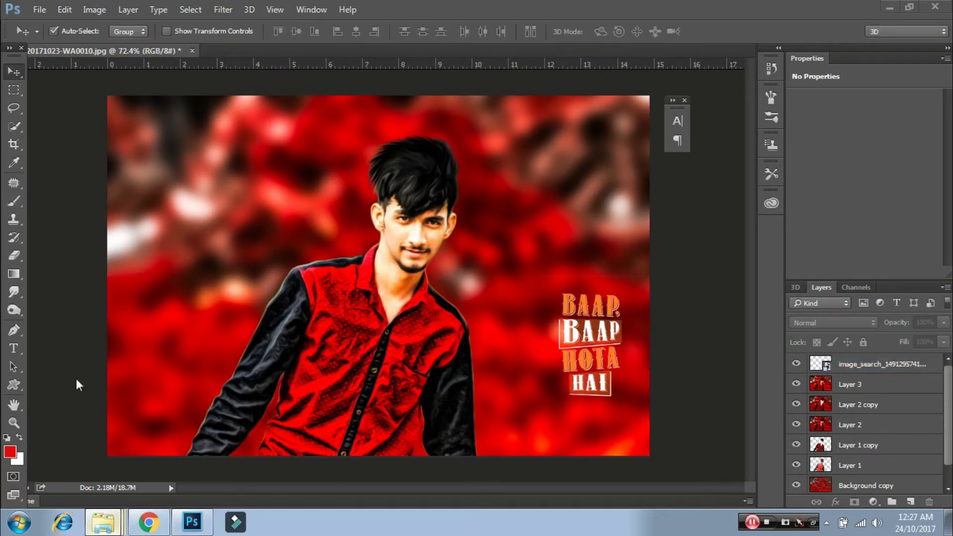
Step: Open the lights folder in the file browser and pick the orange glowing light image
key(alt+Tab)
key(BackSpace)
double_click(141, 221)
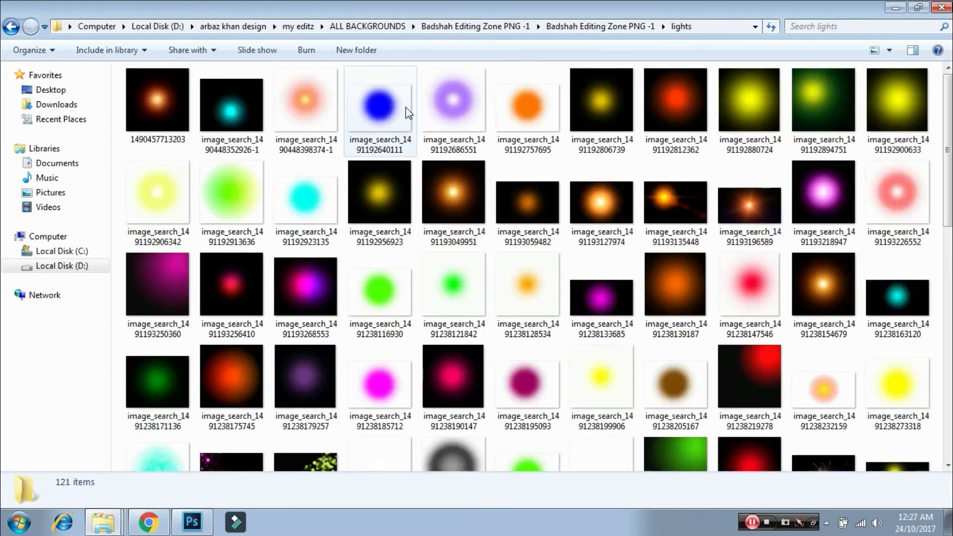
click(459, 204)
scroll(535, 321, down, 15)
scroll(529, 270, up, 5)
scroll(529, 270, up, 10)
scroll(397, 347, down, 1)
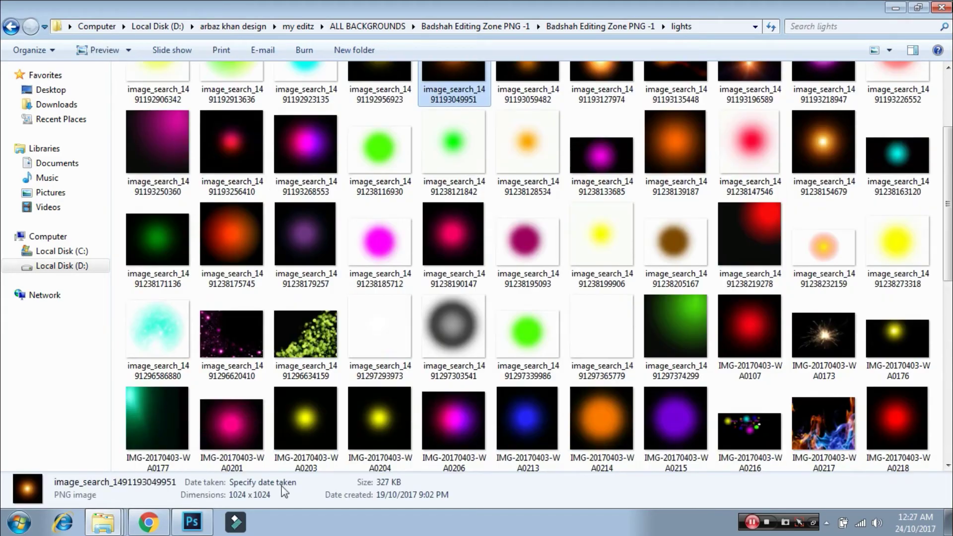
Step: Place the orange light flare on the left, tilted, in Screen blend mode
drag(284, 491, 496, 357)
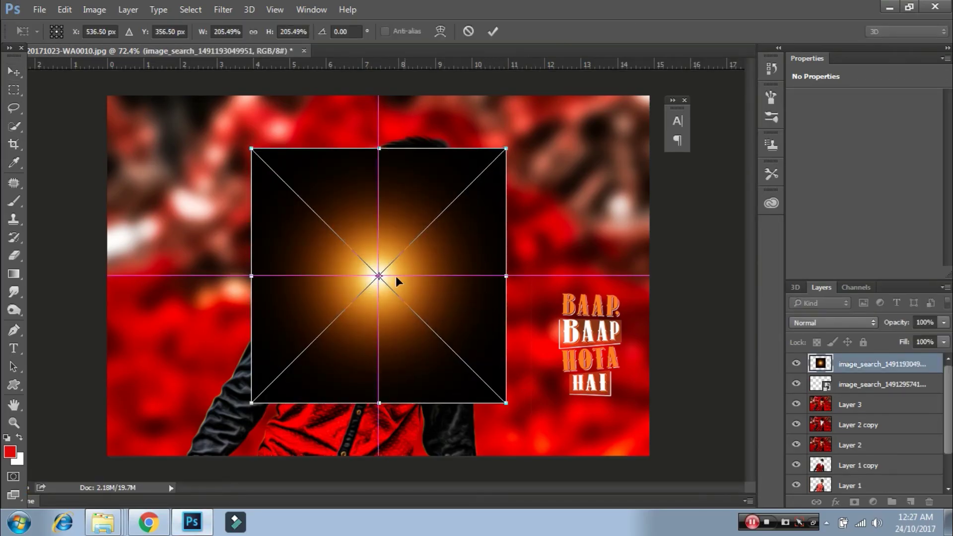
drag(396, 276, 261, 276)
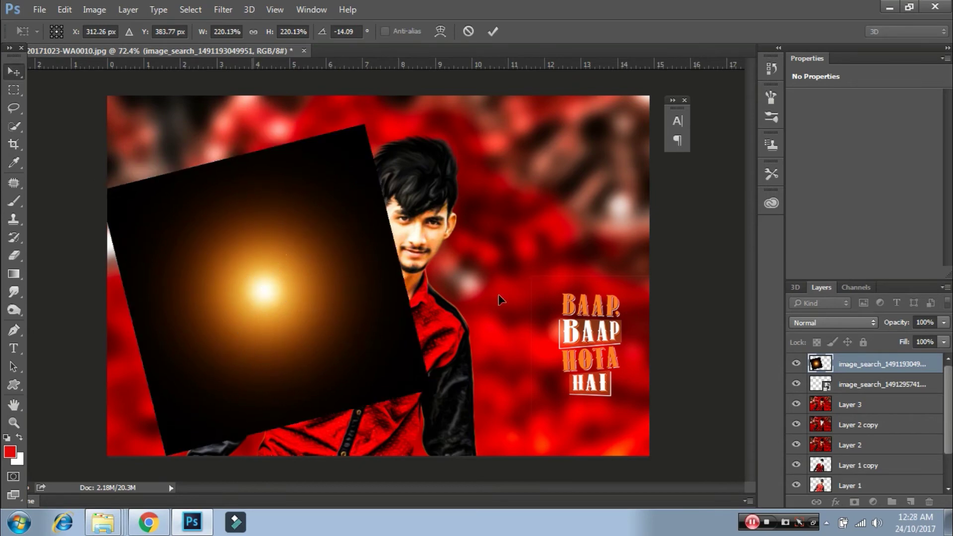
key(Return)
click(833, 323)
click(814, 140)
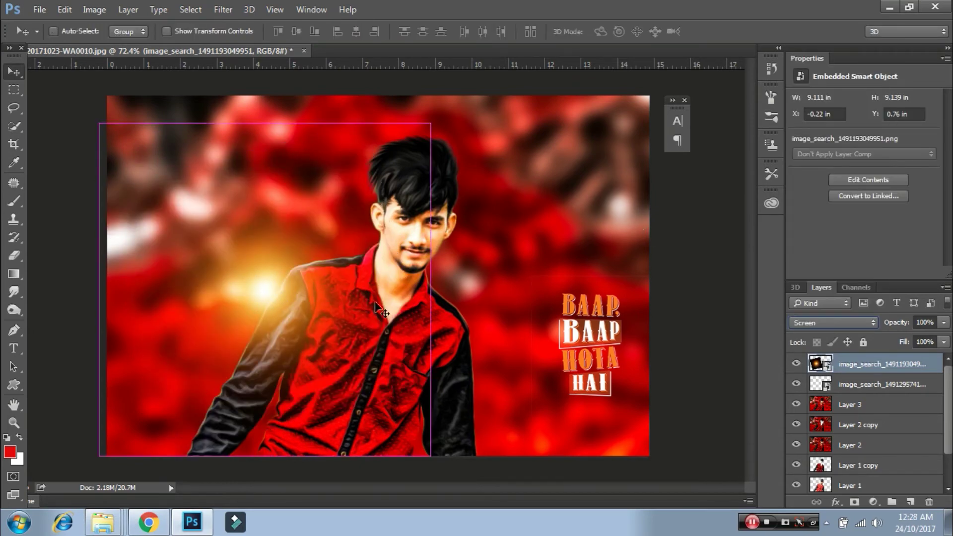
Step: Enlarge the light flare well beyond the canvas and nudge it into place
key(ctrl+t)
scroll(379, 311, down, 3)
scroll(379, 310, down, 2)
drag(420, 315, 477, 387)
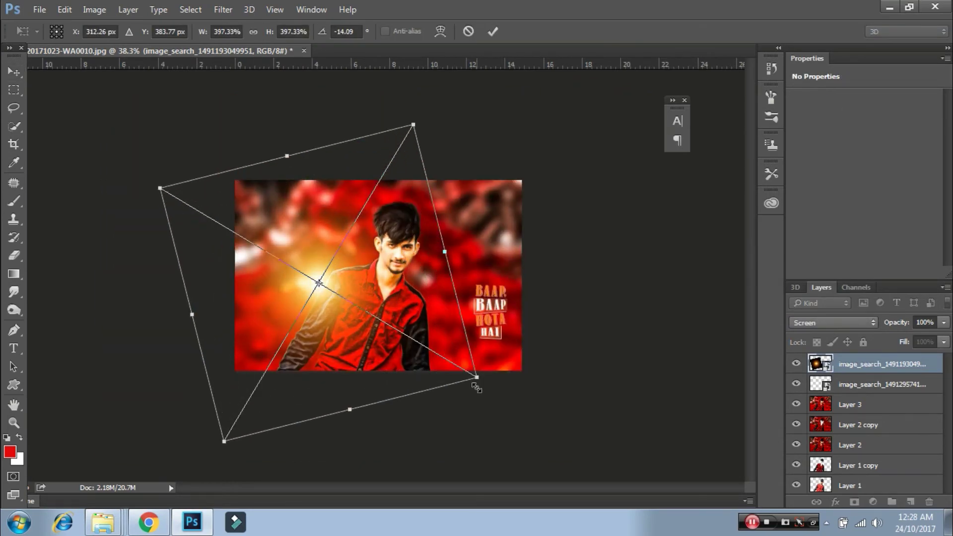
drag(335, 279, 334, 270)
key(Return)
scroll(393, 296, up, 2)
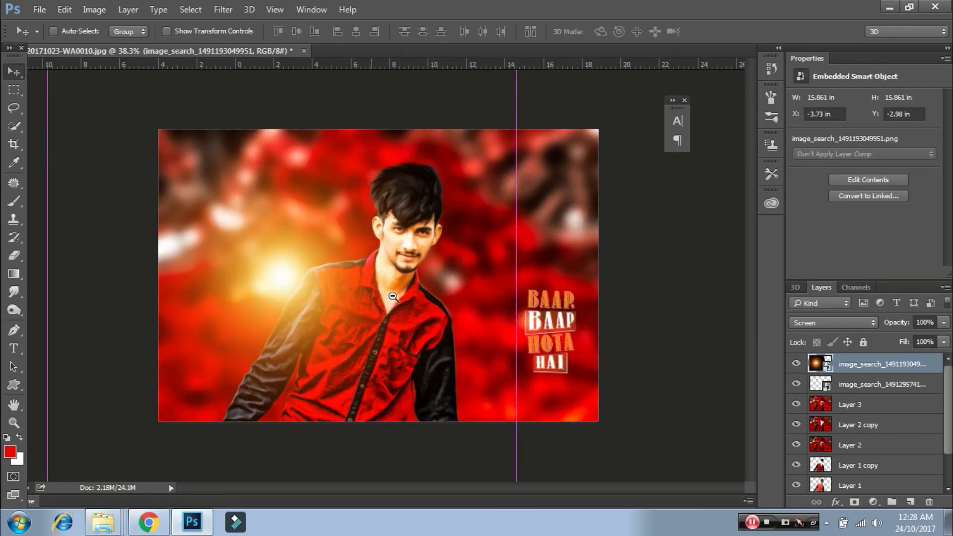
scroll(393, 297, up, 2)
Step: Raise the light's saturation and shift its hue slightly with Hue/Saturation
key(ctrl+u)
drag(773, 222, 793, 222)
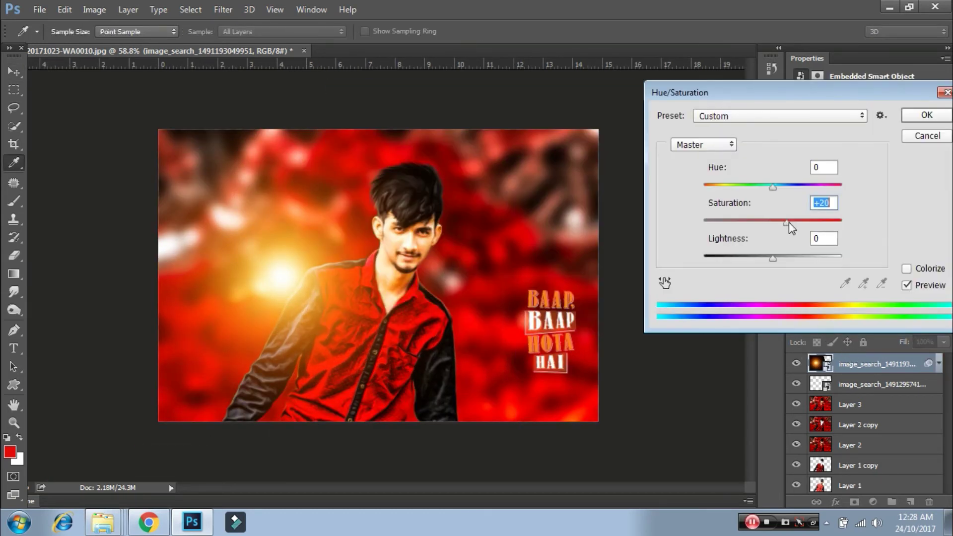
drag(773, 185, 782, 196)
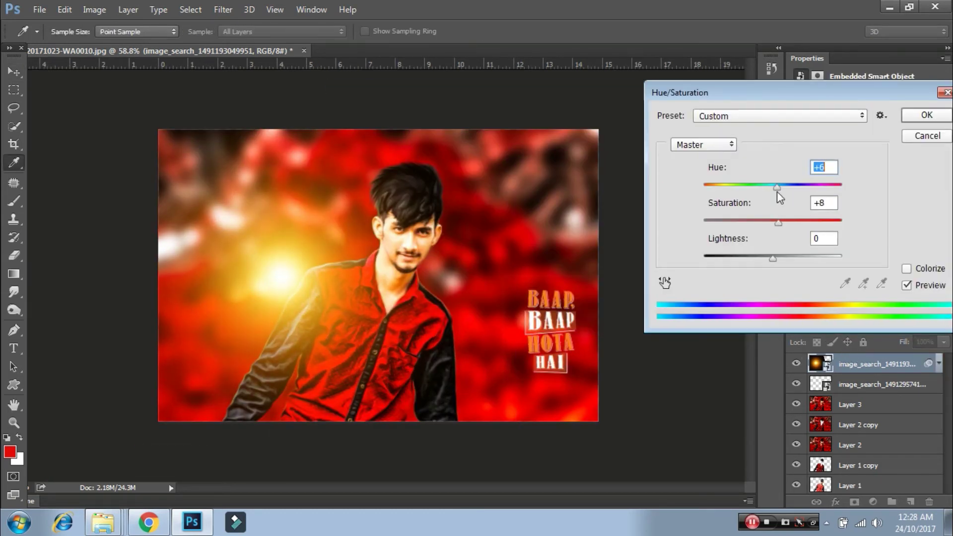
click(902, 119)
Step: Merge visible layers into Layer 4 and add a Color Efex Pro 4 Vignette at 16% size, 75% opacity
key(ctrl+alt+shift+e)
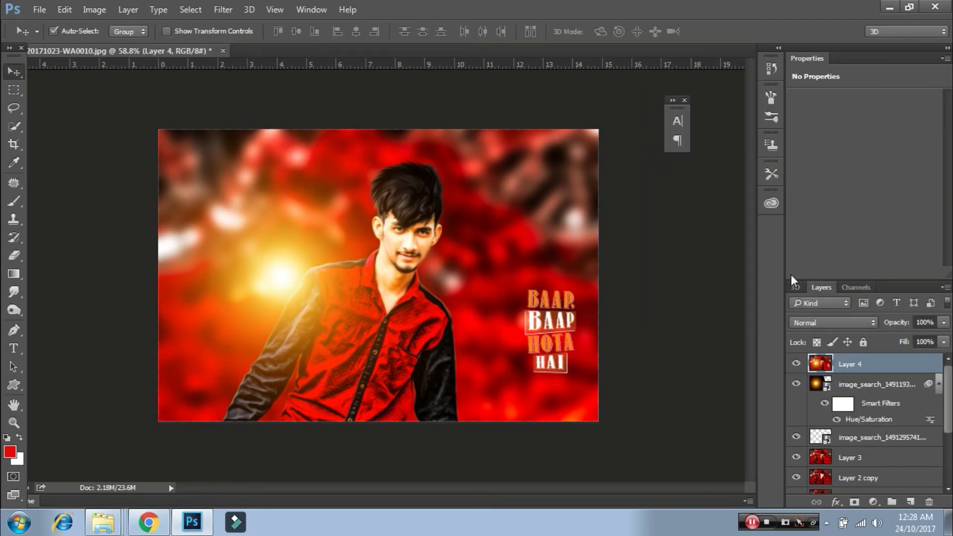
click(249, 10)
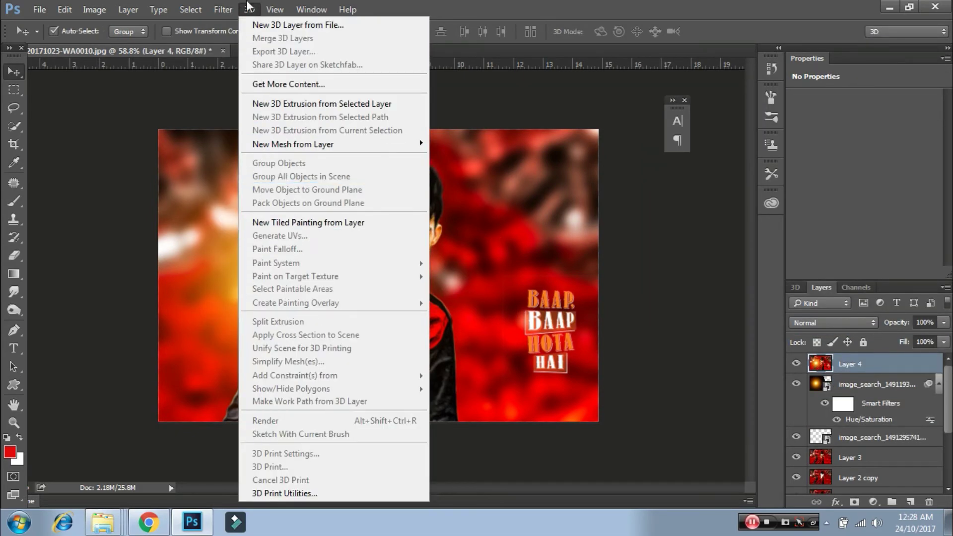
click(475, 315)
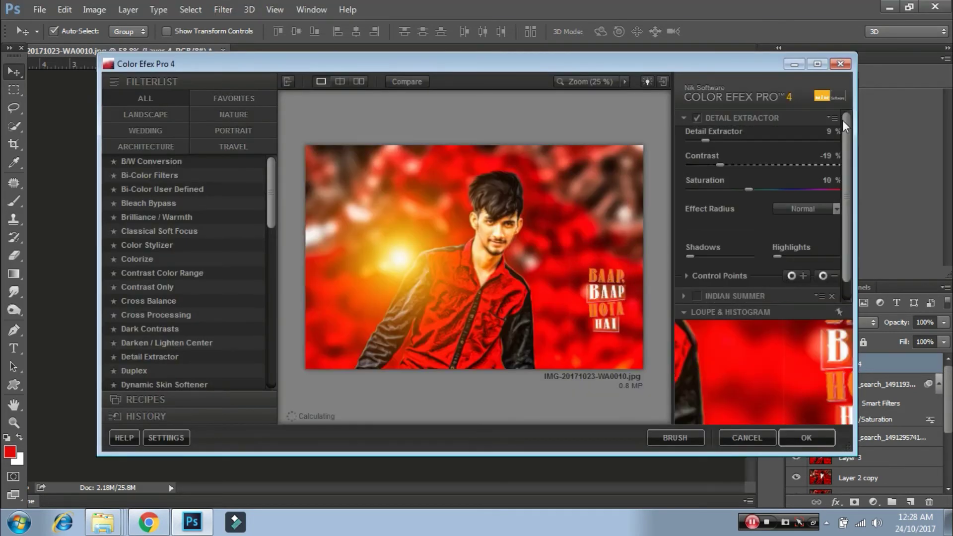
click(832, 119)
click(844, 119)
scroll(196, 347, down, 3)
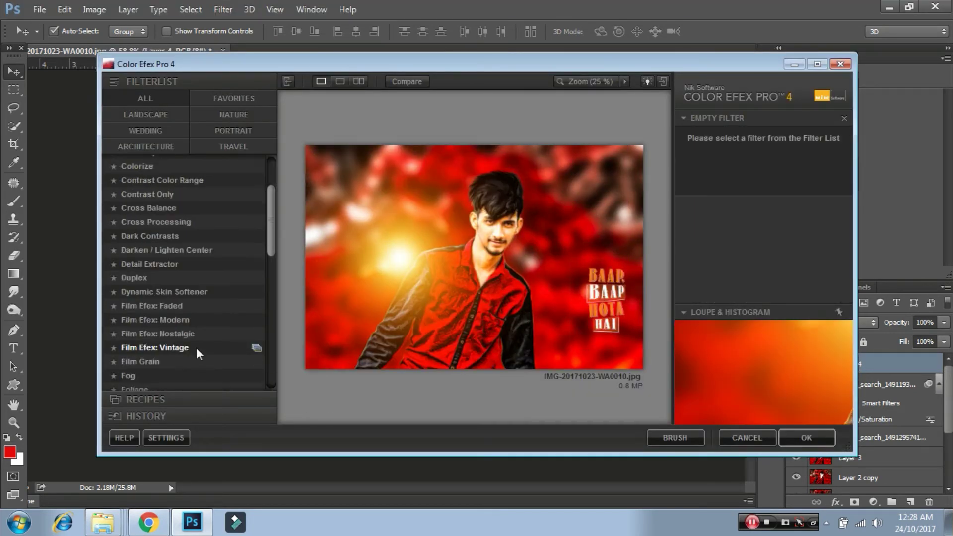
scroll(196, 348, down, 10)
click(175, 343)
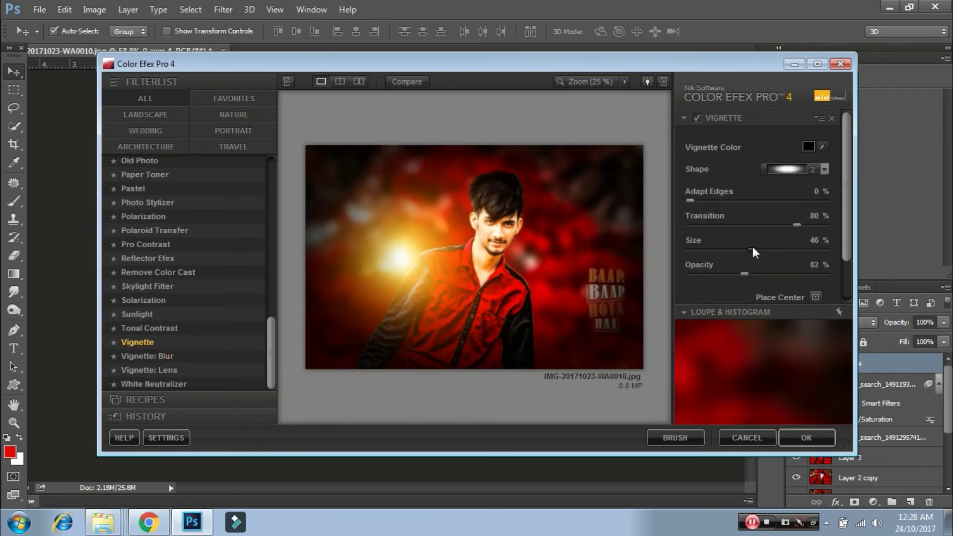
mouse_move(752, 249)
mouse_down()
mouse_move(729, 249)
mouse_move(726, 274)
mouse_move(741, 274)
mouse_move(711, 250)
mouse_up()
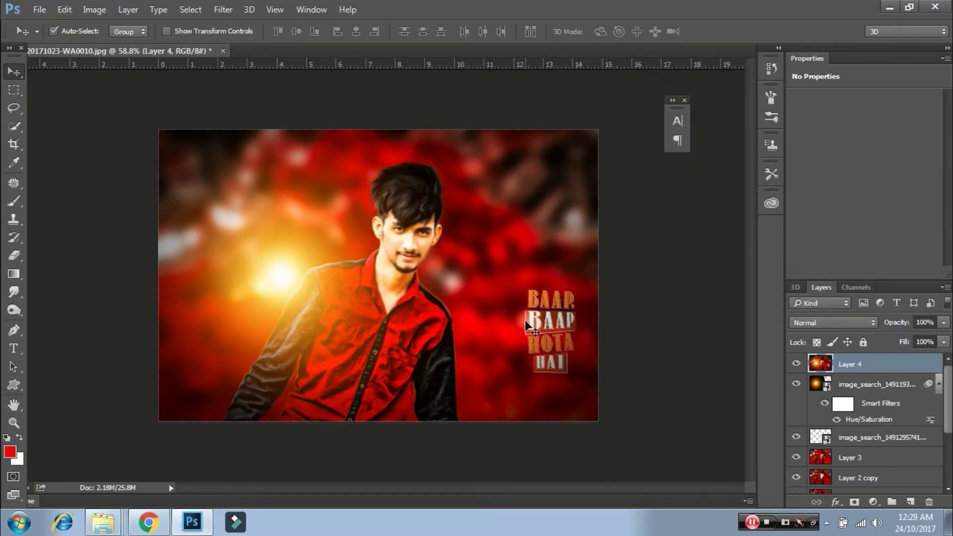
Step: Start a Save As for the edited image, then cancel it
key(ctrl+shift+s)
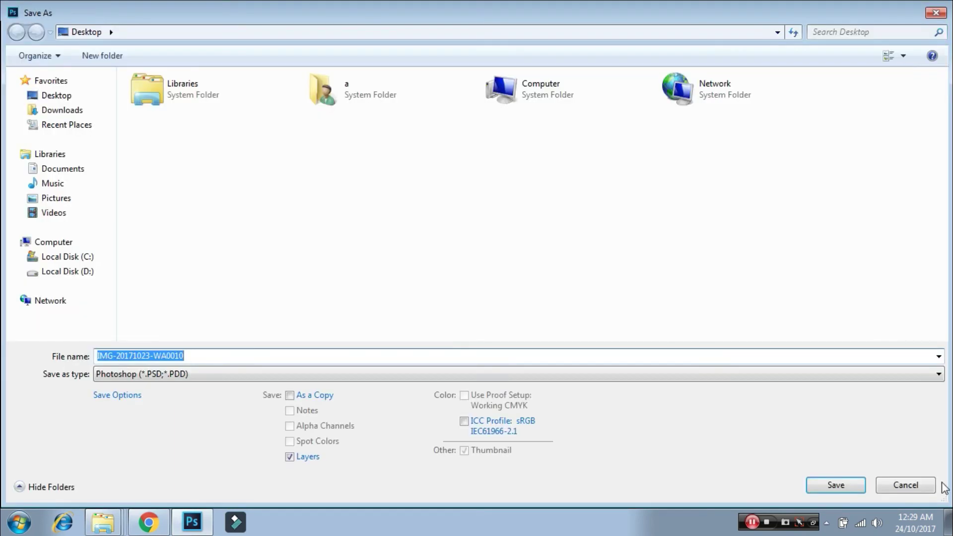
click(931, 486)
scroll(700, 300, up, 2)
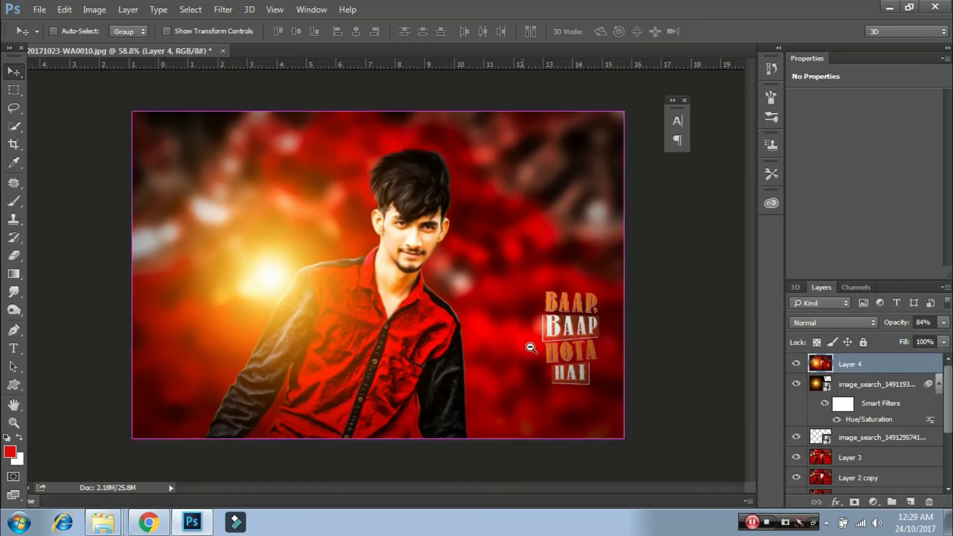